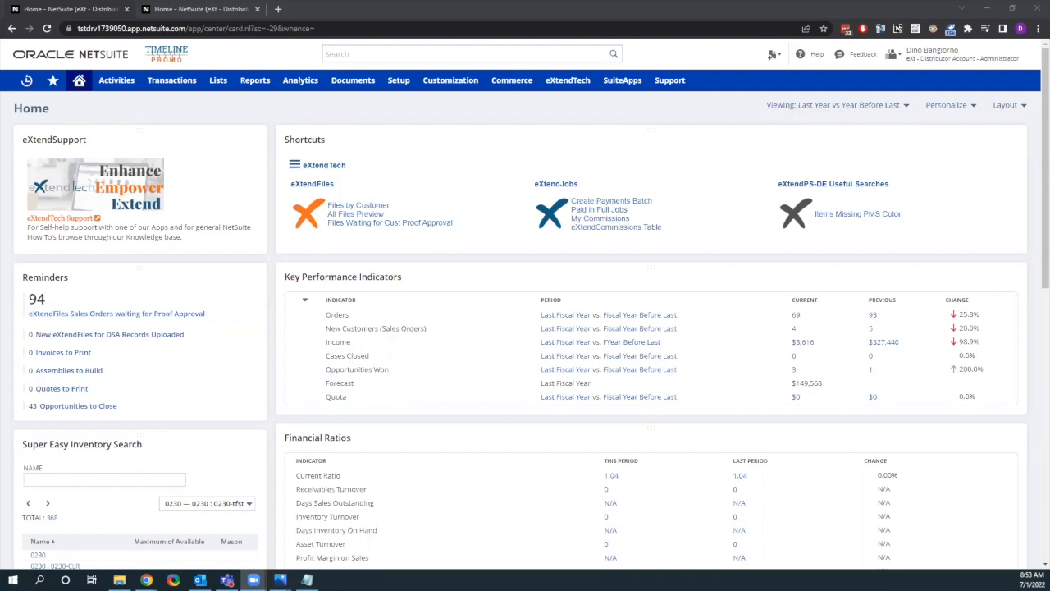
Open the eXtendPS-DE Item Search and search for vendor Hit Promotional Products with vendor item ID 50022
{"action": "mouse_move", "coordinate": [576, 88]}
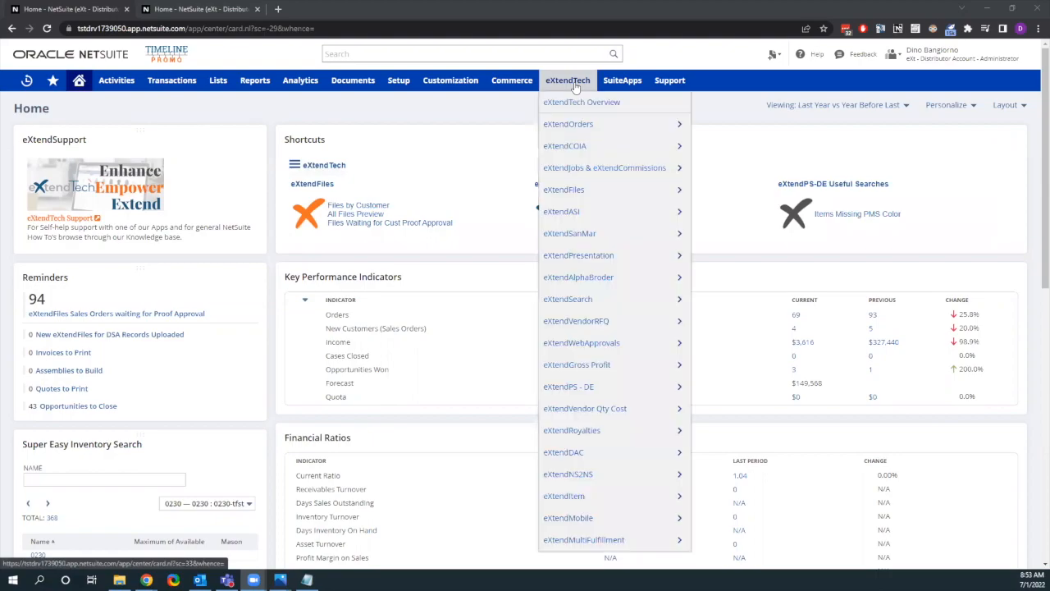
{"action": "mouse_move", "coordinate": [617, 394]}
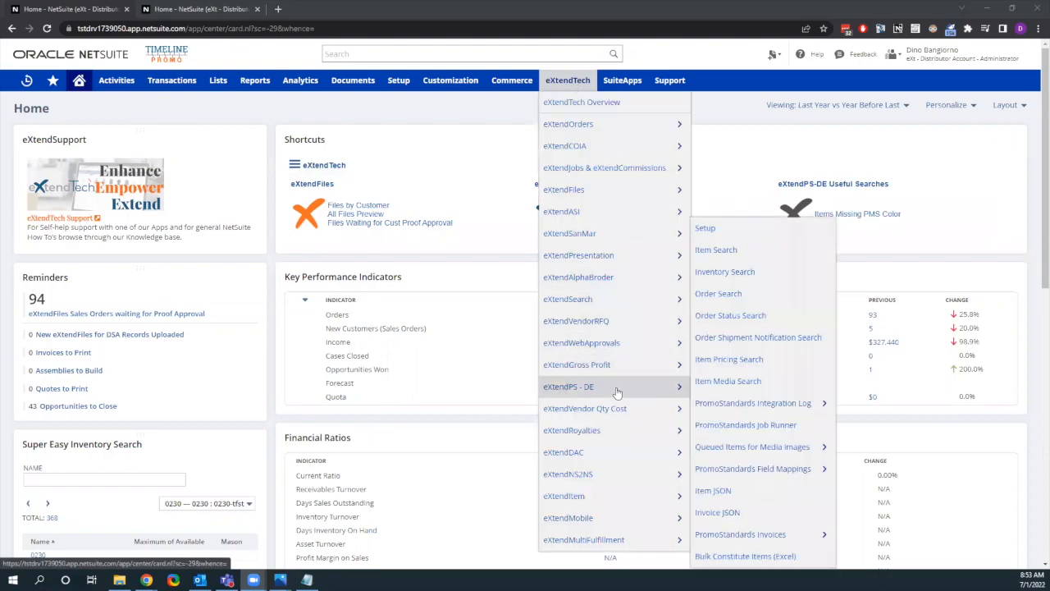
{"action": "left_click", "coordinate": [734, 256]}
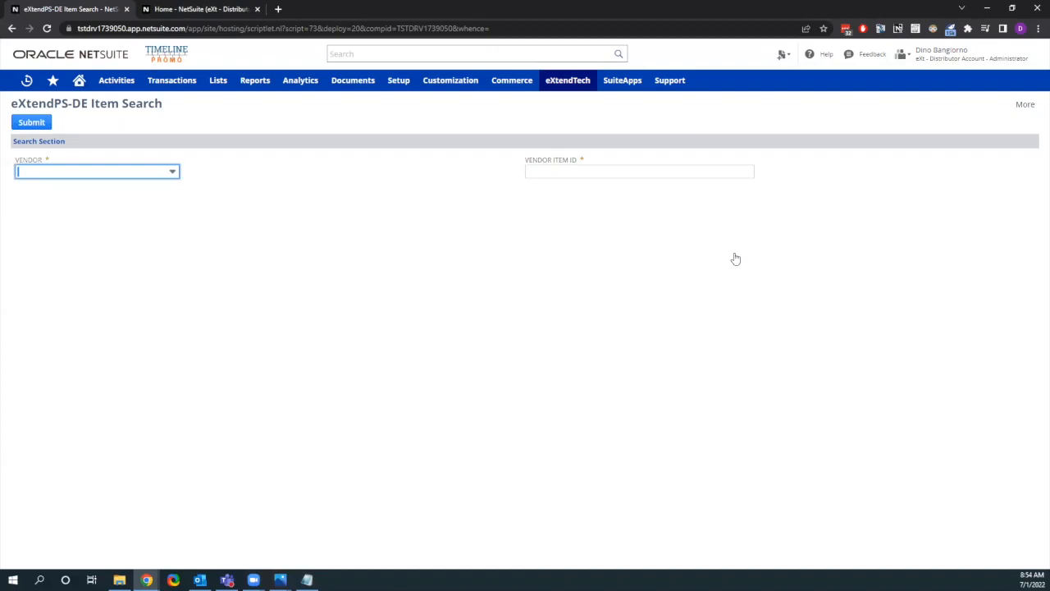
{"action": "left_click", "coordinate": [64, 177]}
{"action": "type", "text": "Hit"}
{"action": "key", "text": "Tab"}
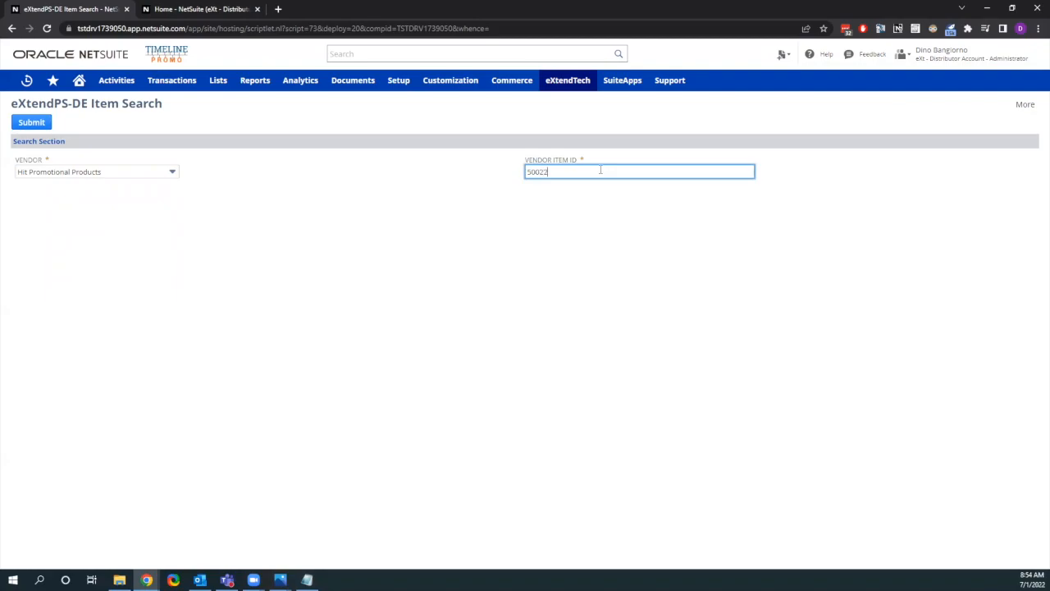
{"action": "type", "text": "50022"}
{"action": "key", "text": "Return"}
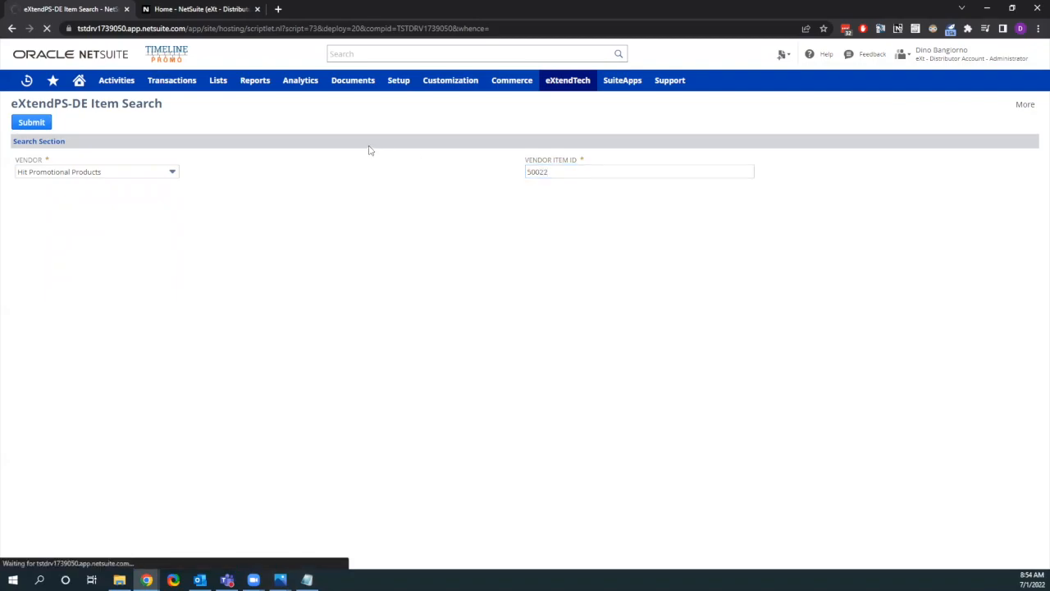
Load the hitpromo.net product page 50022/12-oz-gervasi-tumbler in the second browser tab and compare it with the item search result
{"action": "left_click", "coordinate": [207, 12]}
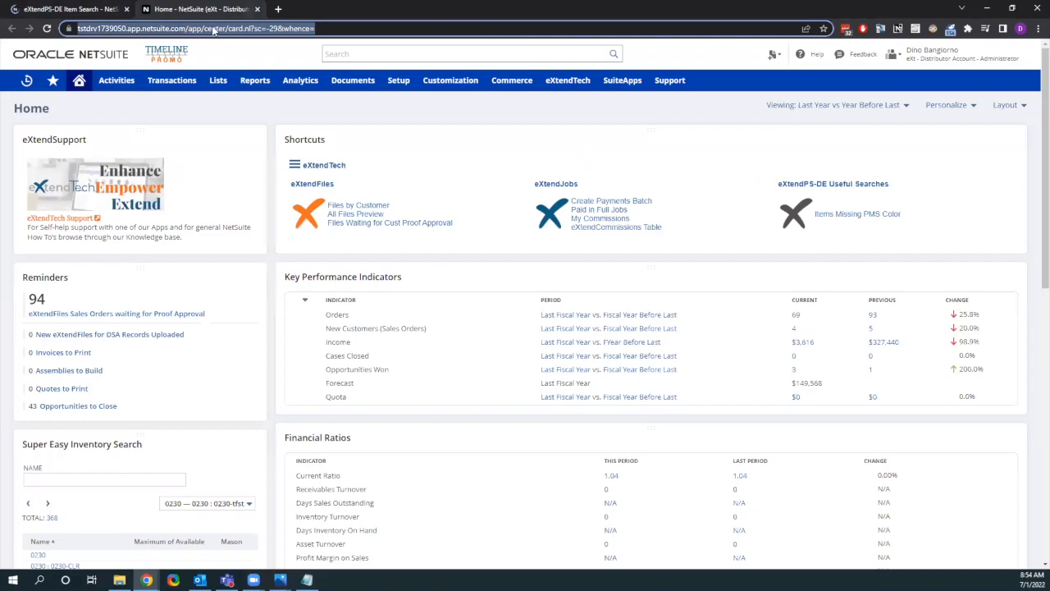
{"action": "type", "text": "50022/12-oz-gervasi-tumbler"}
{"action": "key", "text": "Return"}
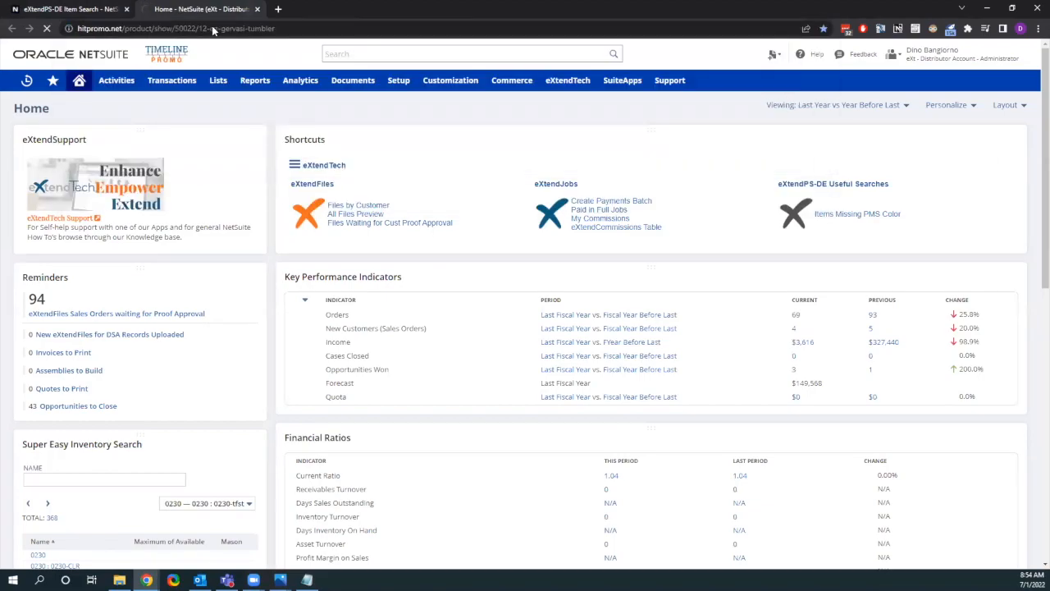
{"action": "left_click", "coordinate": [18, 10]}
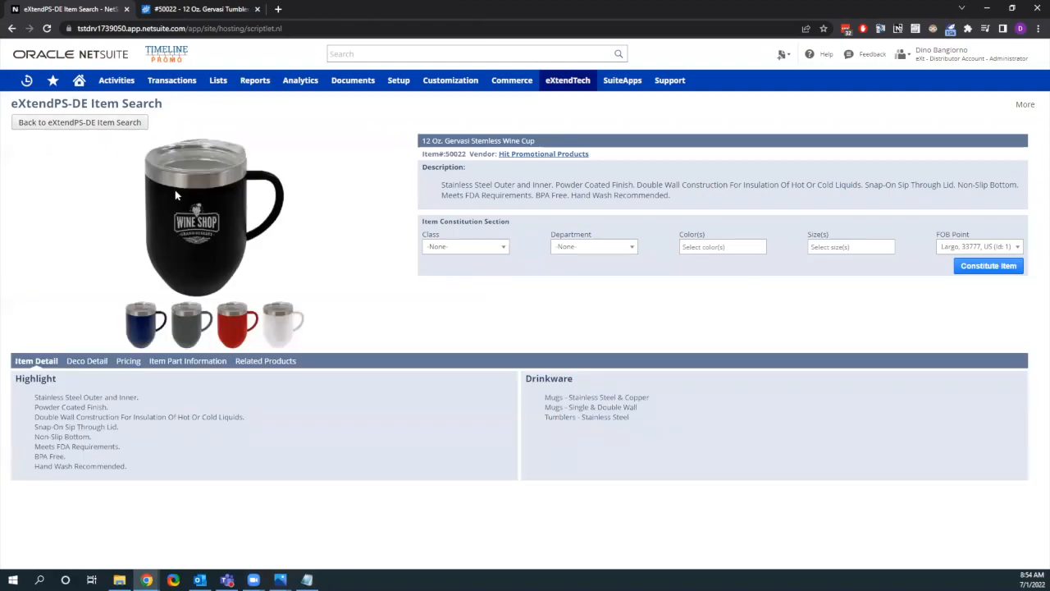
{"action": "left_click", "coordinate": [218, 9]}
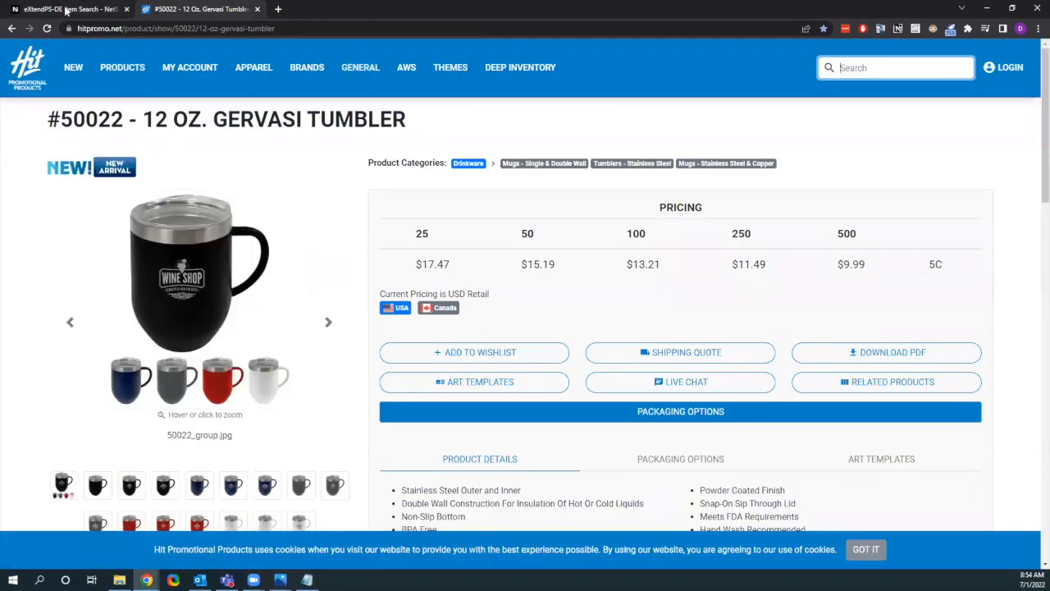
{"action": "left_click", "coordinate": [68, 9]}
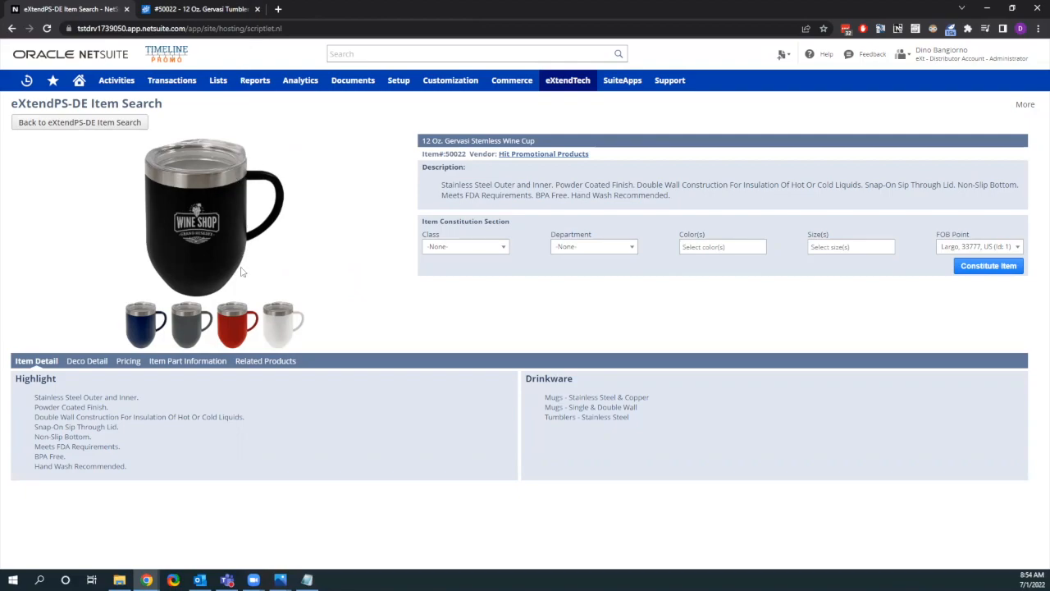
View the SIDE2 laser engrave decoration details and the pricing of part 50022GRA
{"action": "left_click", "coordinate": [98, 363]}
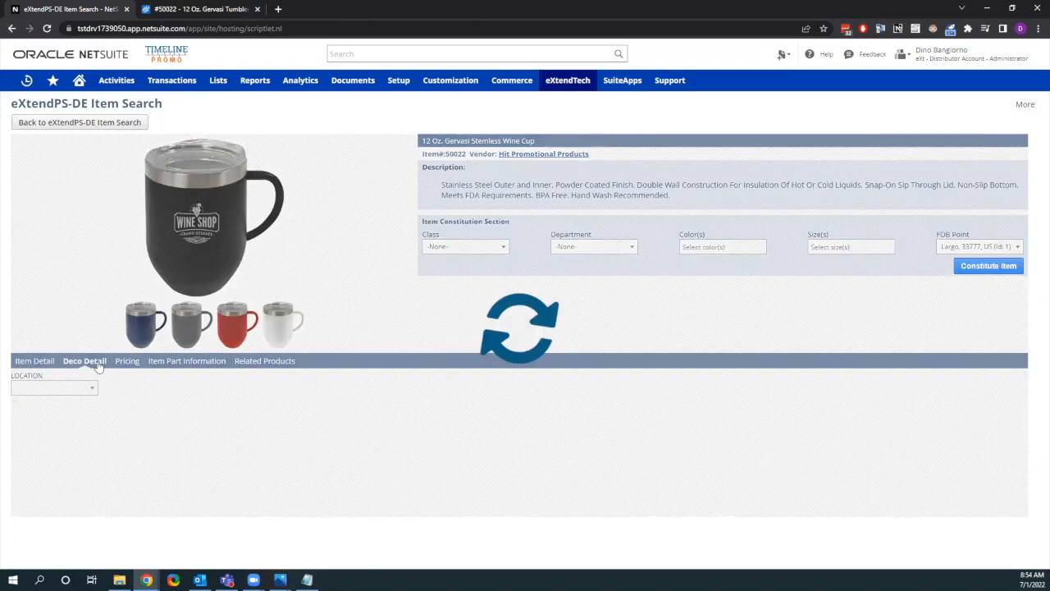
{"action": "scroll", "coordinate": [104, 294], "scroll_direction": "down", "scroll_amount": 2}
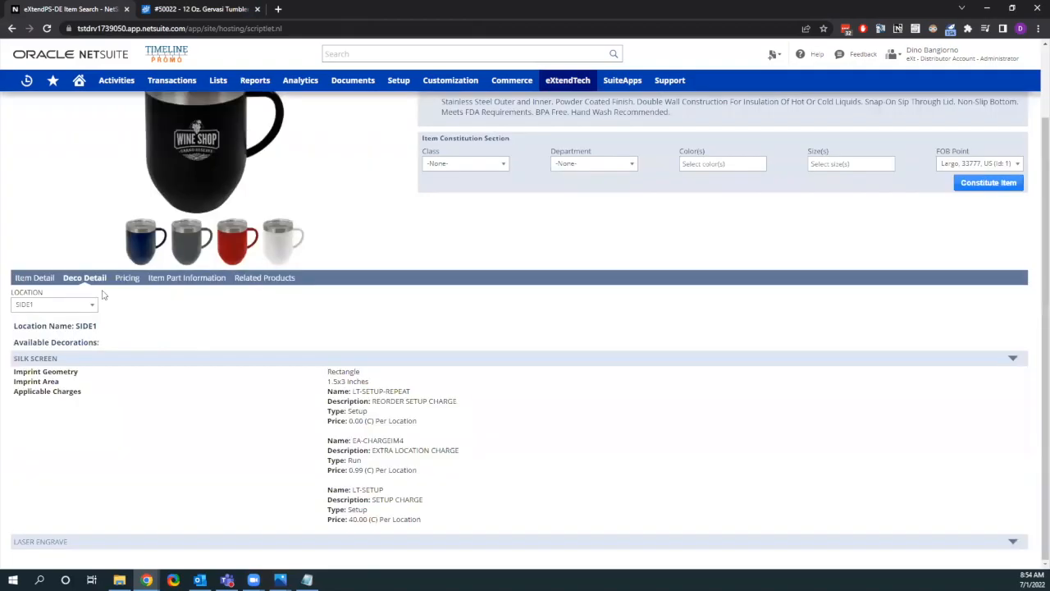
{"action": "left_click", "coordinate": [92, 306]}
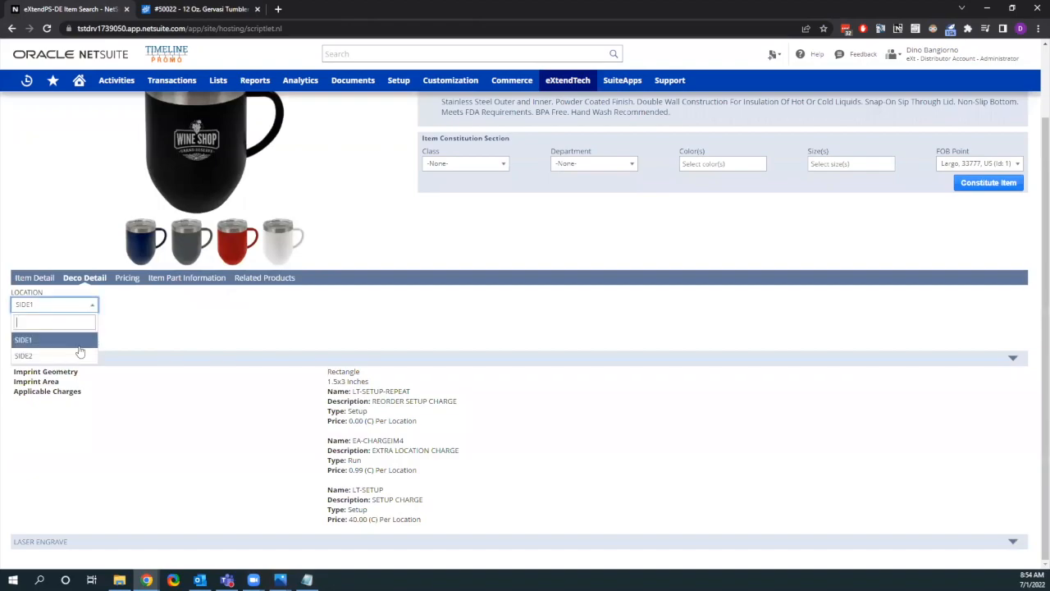
{"action": "left_click", "coordinate": [70, 357]}
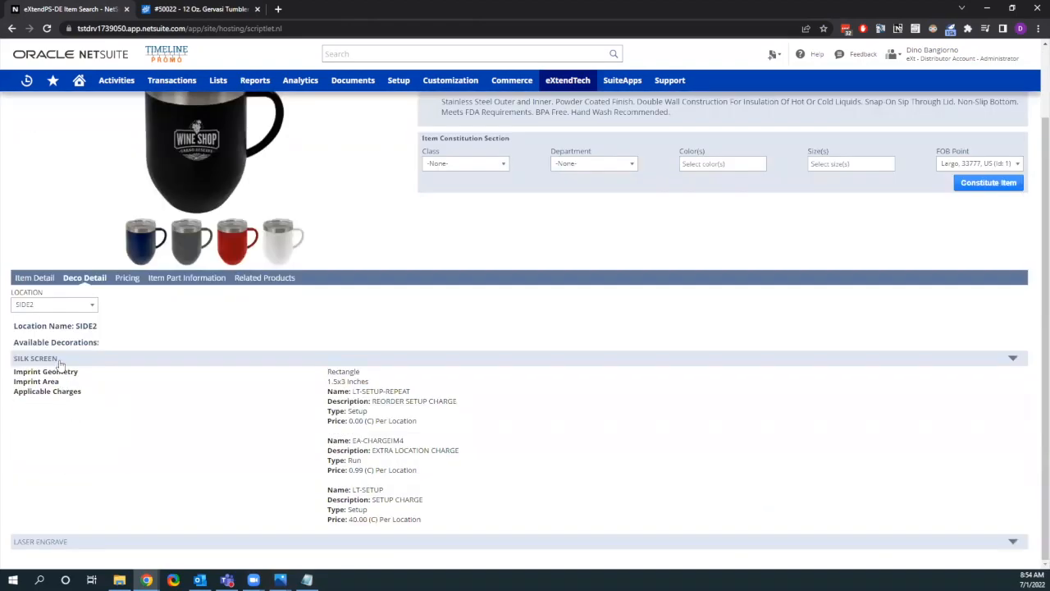
{"action": "left_click", "coordinate": [49, 542]}
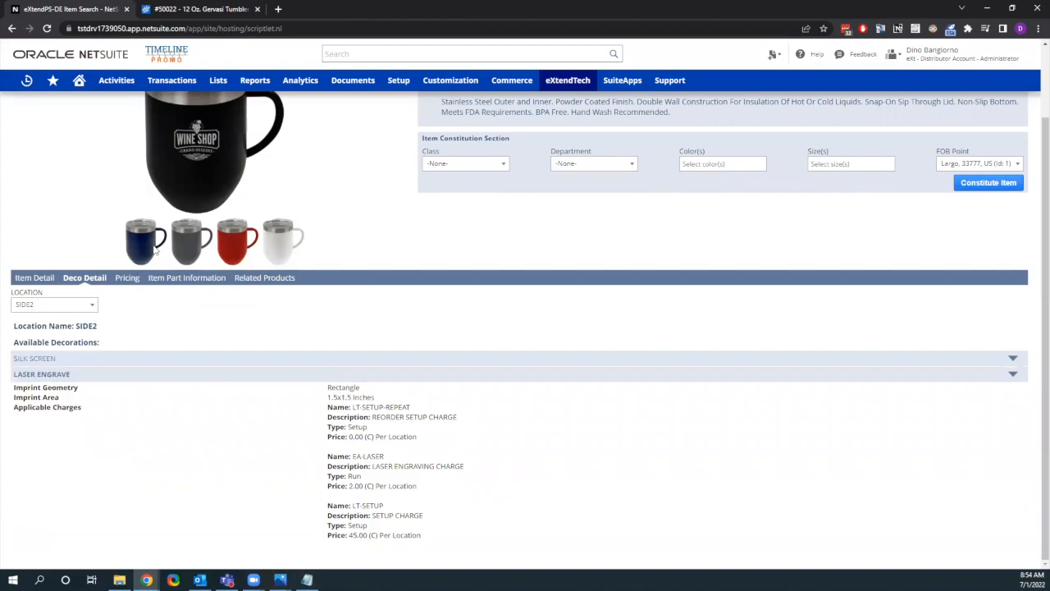
{"action": "left_click", "coordinate": [129, 279]}
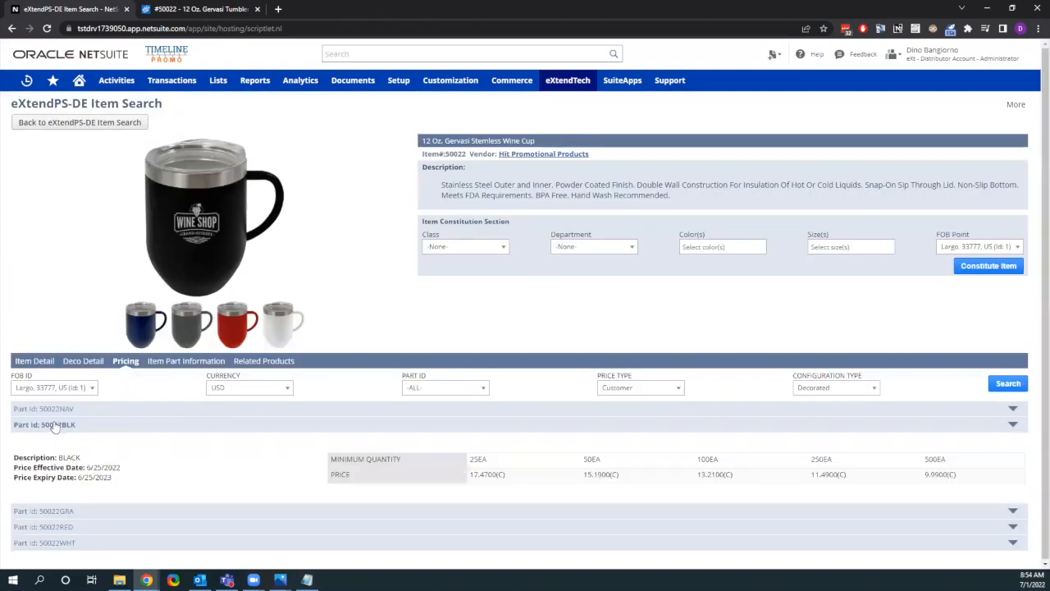
{"action": "left_click", "coordinate": [62, 513]}
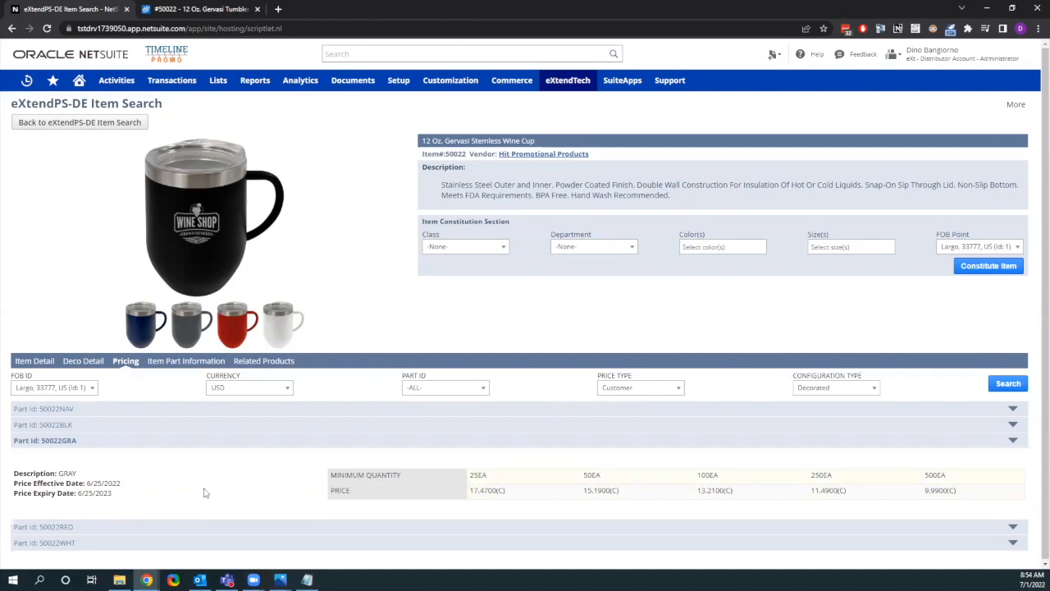
Examine the stock and future stock in the item part information, and filter the parts list to the colour RED
{"action": "left_click", "coordinate": [195, 366]}
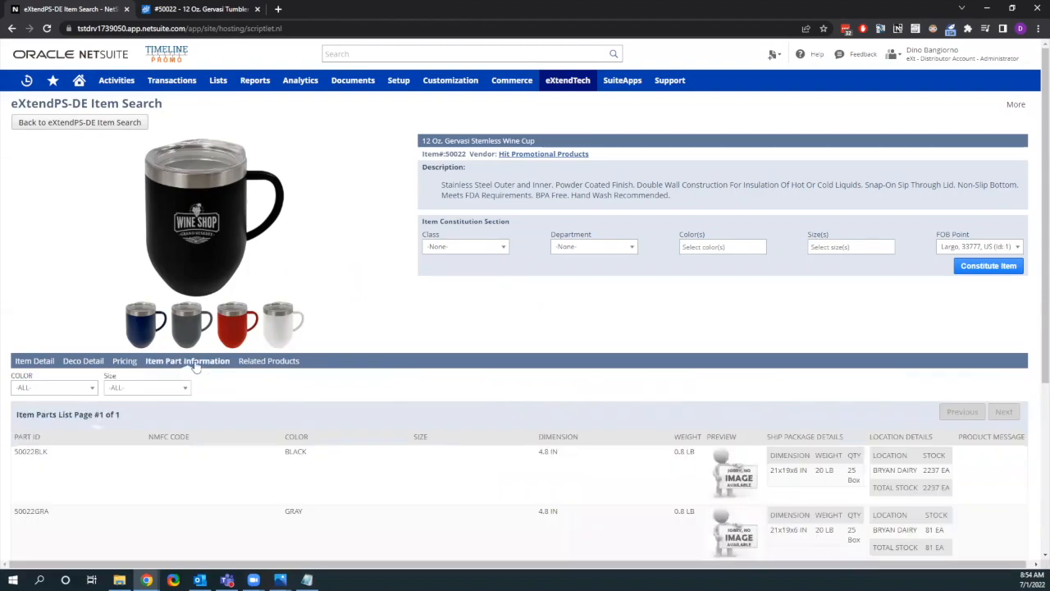
{"action": "mouse_move", "coordinate": [944, 478]}
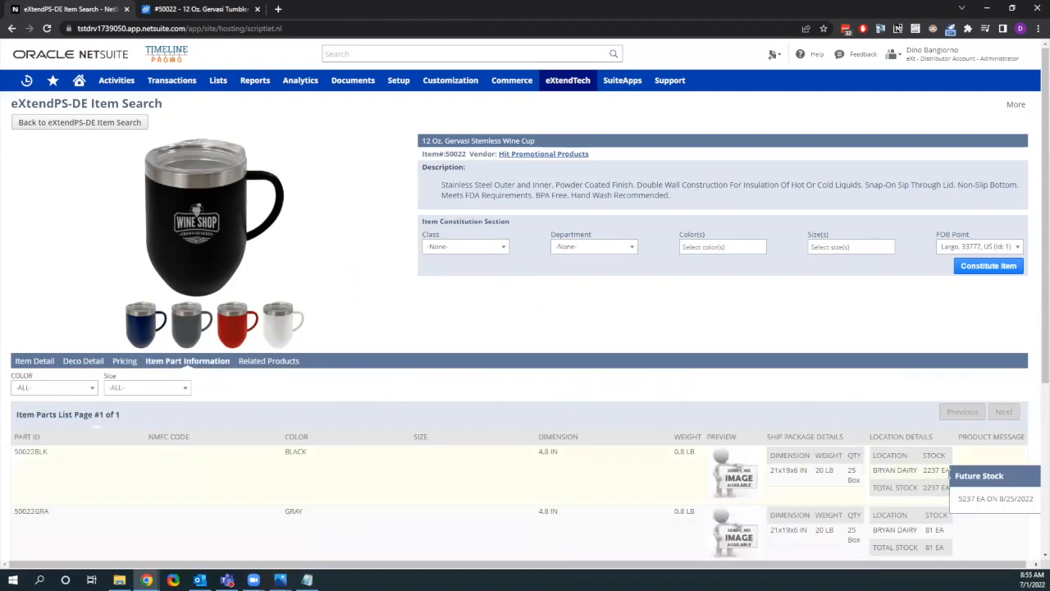
{"action": "left_click_drag", "start_coordinate": [946, 473], "coordinate": [920, 476]}
{"action": "scroll", "coordinate": [939, 378], "scroll_direction": "down", "scroll_amount": 2}
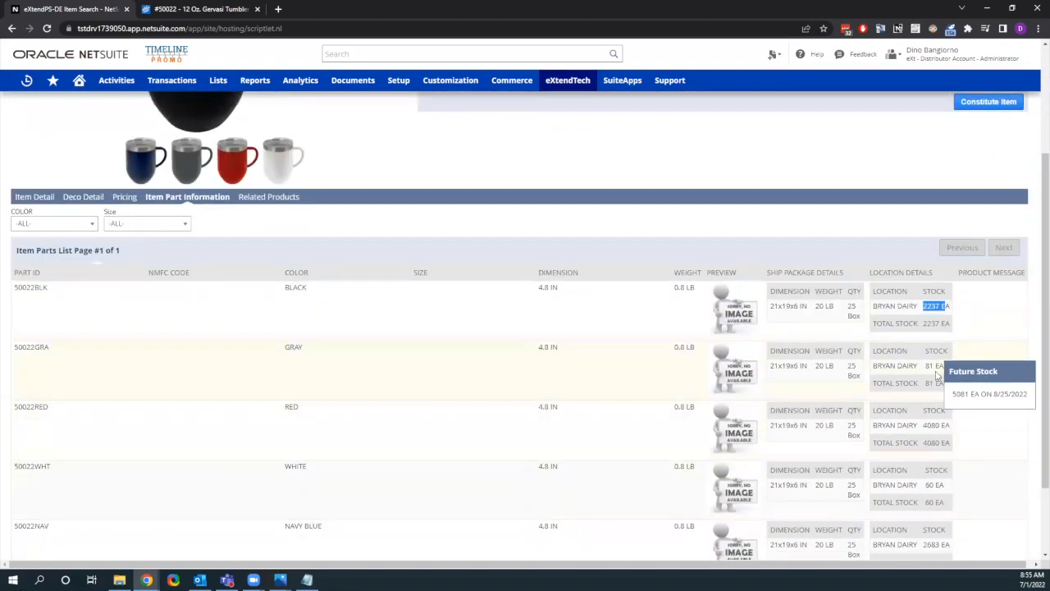
{"action": "scroll", "coordinate": [322, 354], "scroll_direction": "up", "scroll_amount": 2}
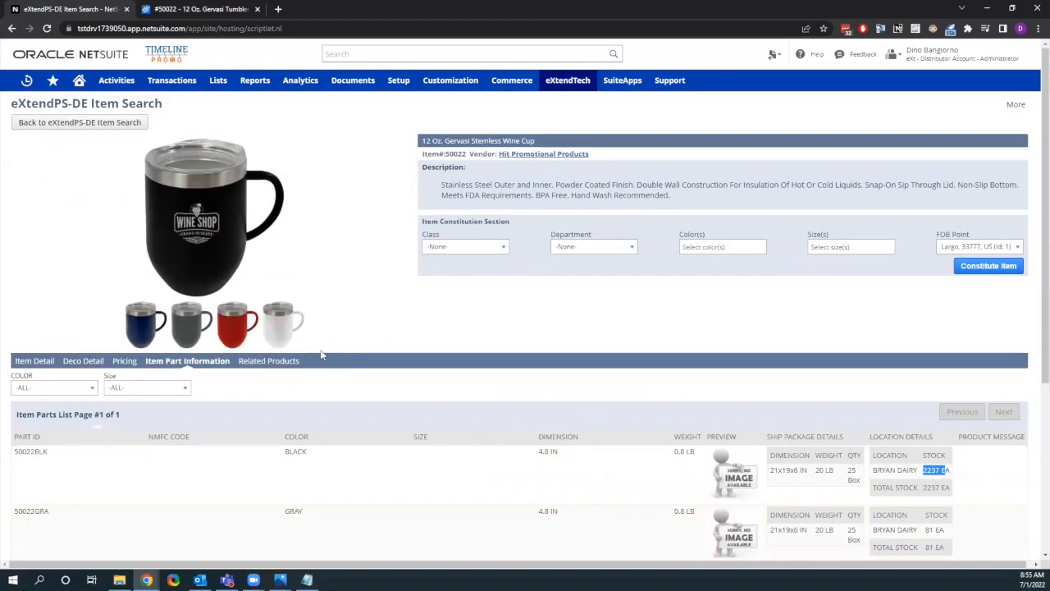
{"action": "left_click", "coordinate": [78, 387]}
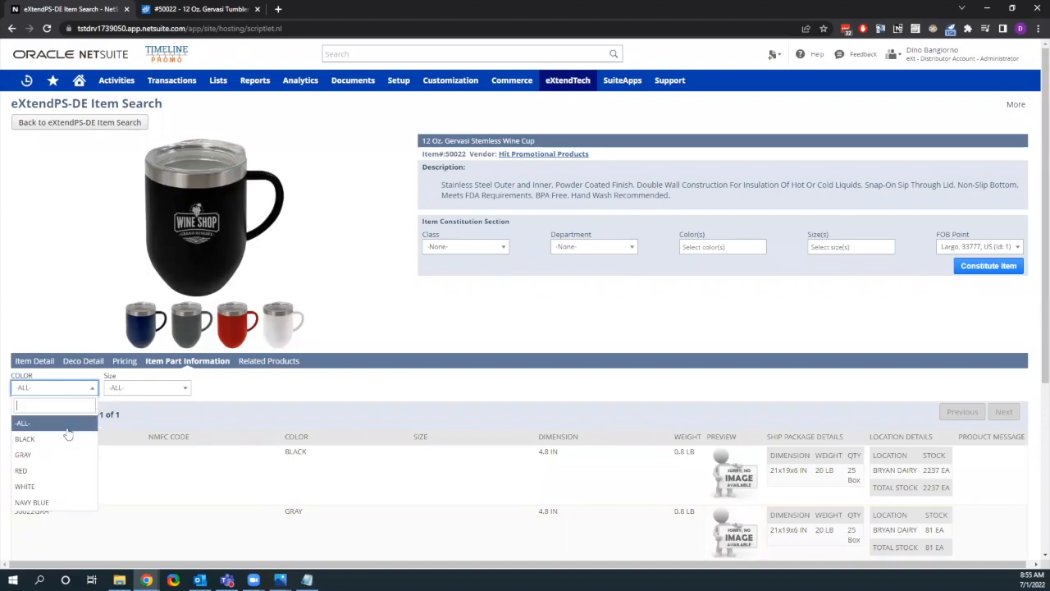
{"action": "left_click", "coordinate": [29, 470]}
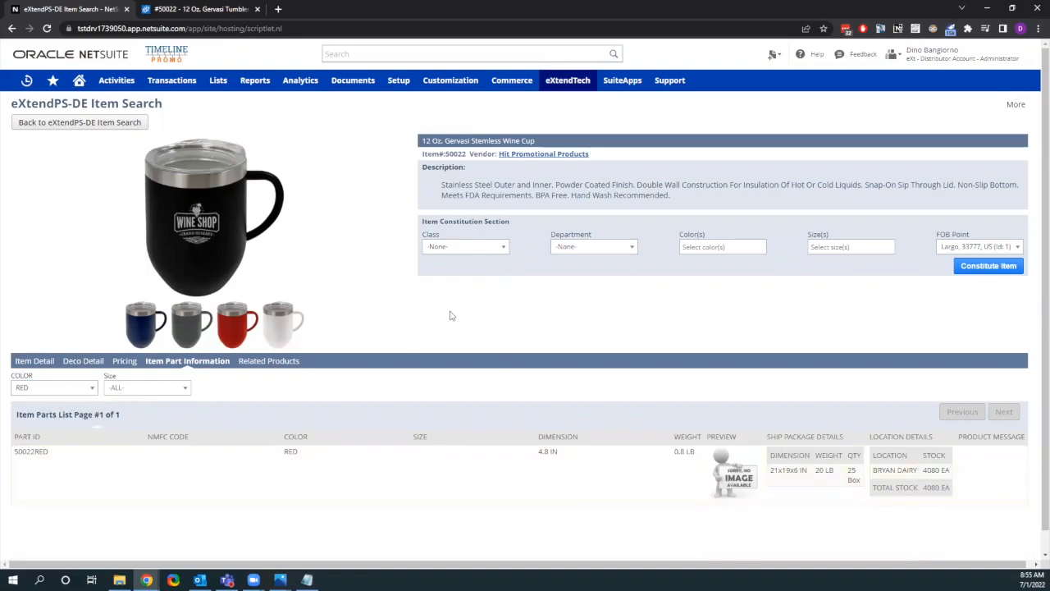
Constitute the item with class Drinkware and colour RED
{"action": "left_click", "coordinate": [496, 247]}
{"action": "left_click", "coordinate": [484, 361]}
{"action": "left_click", "coordinate": [722, 246]}
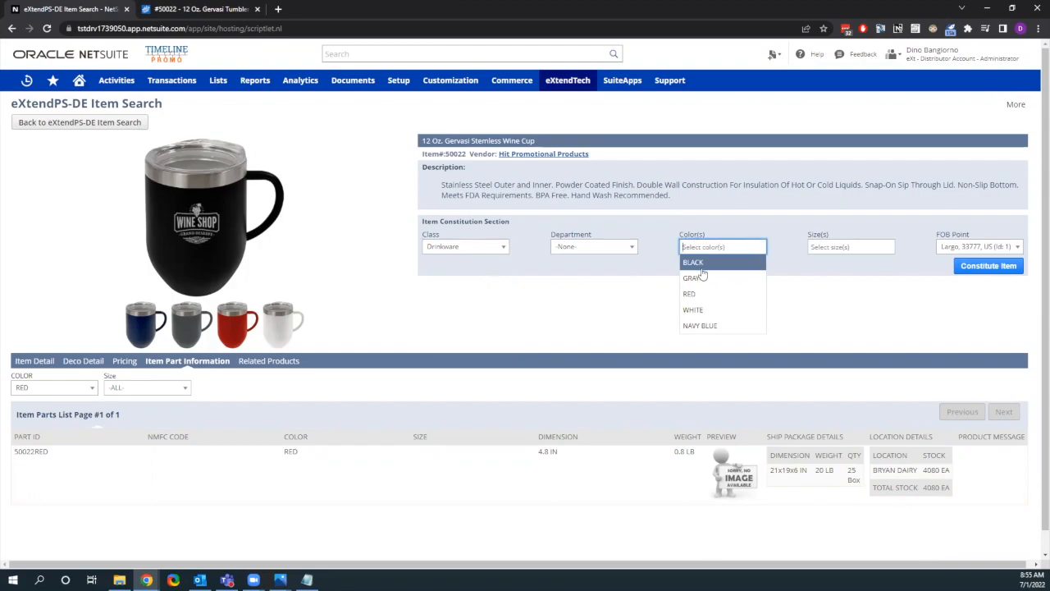
{"action": "left_click", "coordinate": [747, 202]}
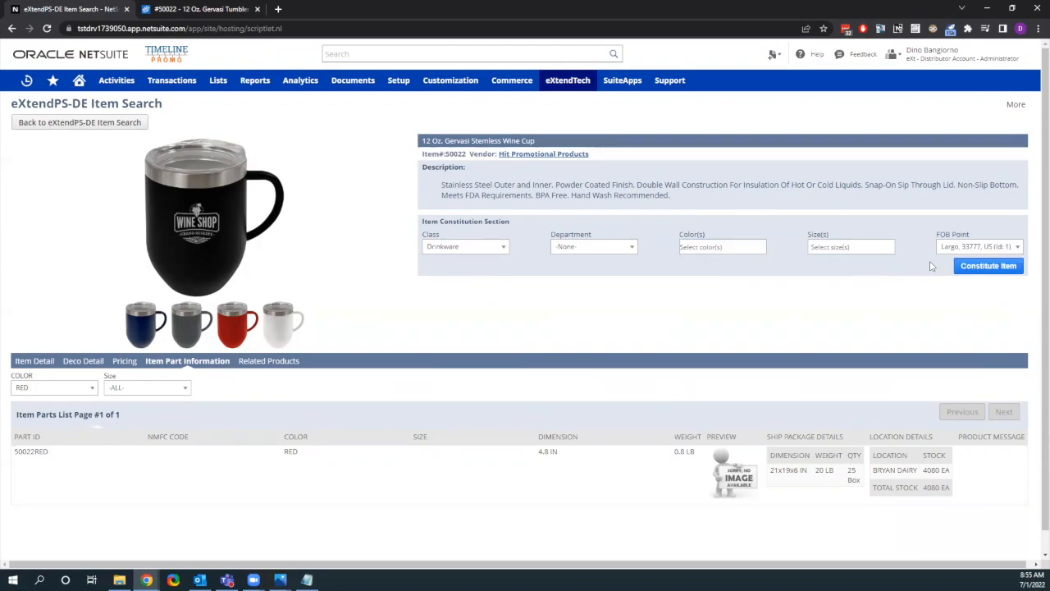
{"action": "left_click", "coordinate": [754, 250]}
{"action": "left_click", "coordinate": [727, 295]}
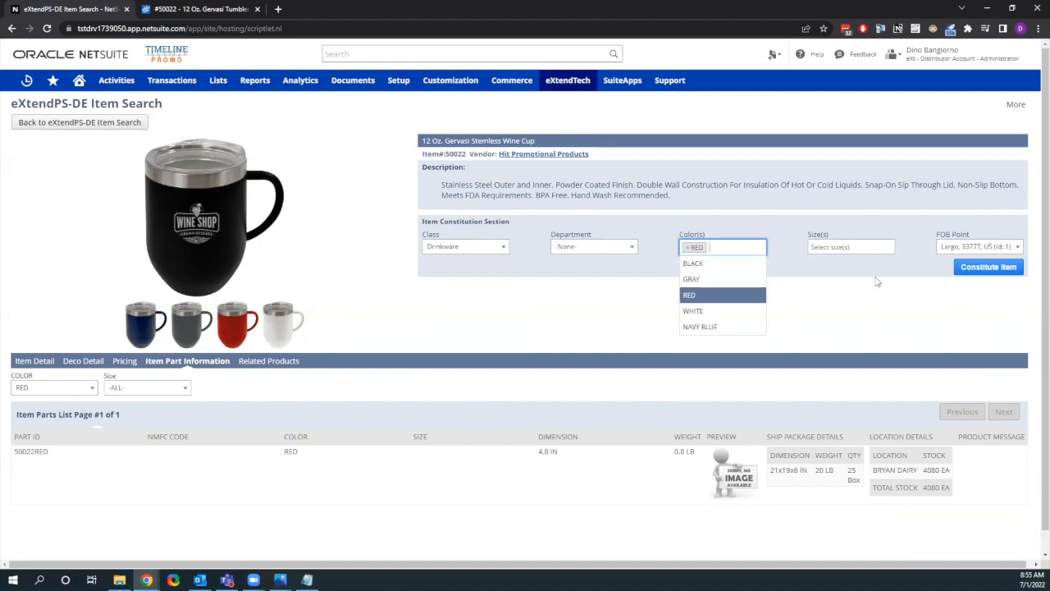
{"action": "left_click", "coordinate": [985, 268]}
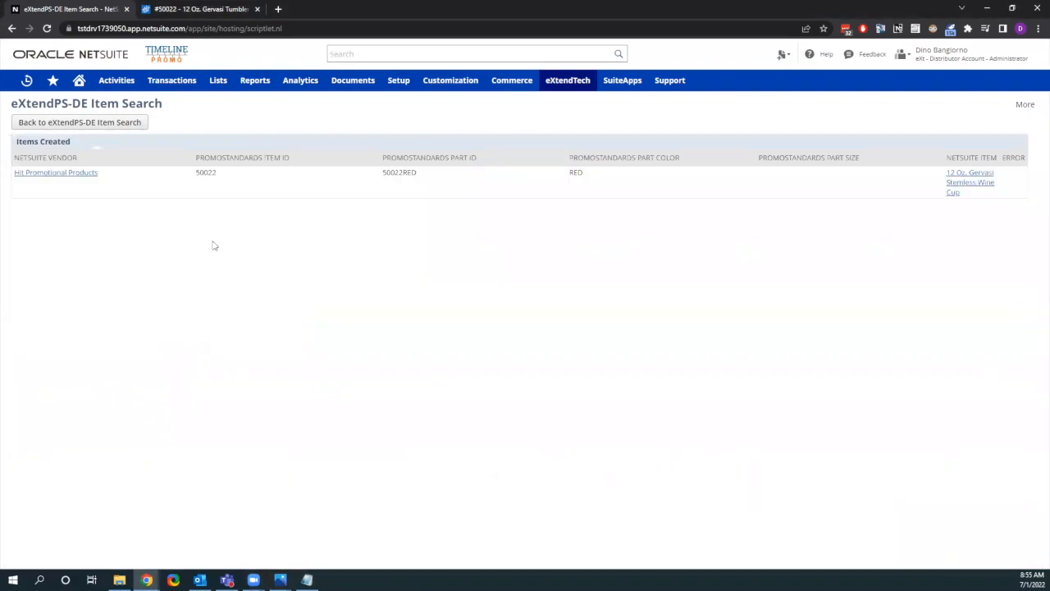
Open the newly created 12 Oz. Gervasi Stemless Wine Cup item record in a new browser tab
{"action": "right_click", "coordinate": [975, 176]}
{"action": "left_click", "coordinate": [975, 182]}
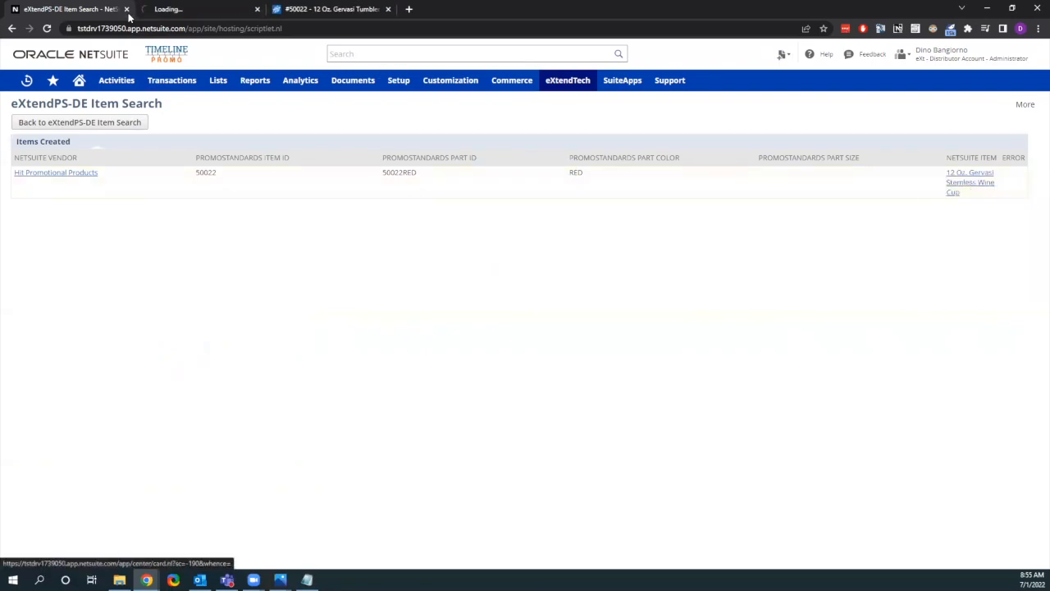
{"action": "left_click", "coordinate": [192, 11]}
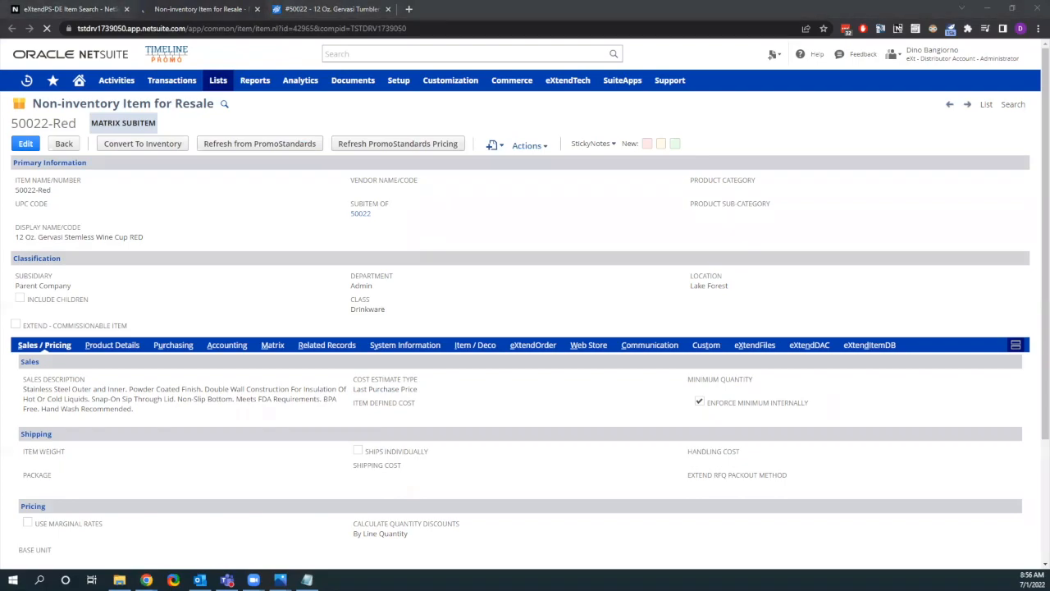
Review the item's PromoStandards refresh options and the product part ID in its product details
{"action": "mouse_move", "coordinate": [191, 127]}
{"action": "left_mouse_down"}
{"action": "mouse_move", "coordinate": [228, 156]}
{"action": "mouse_move", "coordinate": [472, 160]}
{"action": "left_mouse_up"}
{"action": "left_click", "coordinate": [115, 345]}
{"action": "scroll", "coordinate": [132, 349], "scroll_direction": "down", "scroll_amount": 2}
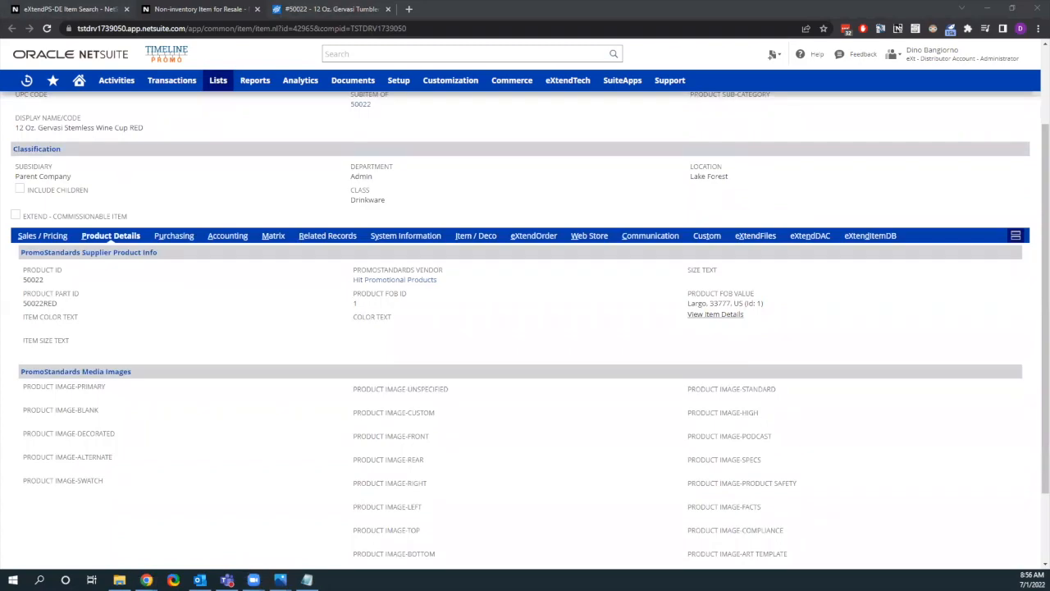
{"action": "mouse_move", "coordinate": [10, 285]}
{"action": "left_mouse_down"}
{"action": "mouse_move", "coordinate": [43, 308]}
{"action": "mouse_move", "coordinate": [90, 311]}
{"action": "left_mouse_up"}
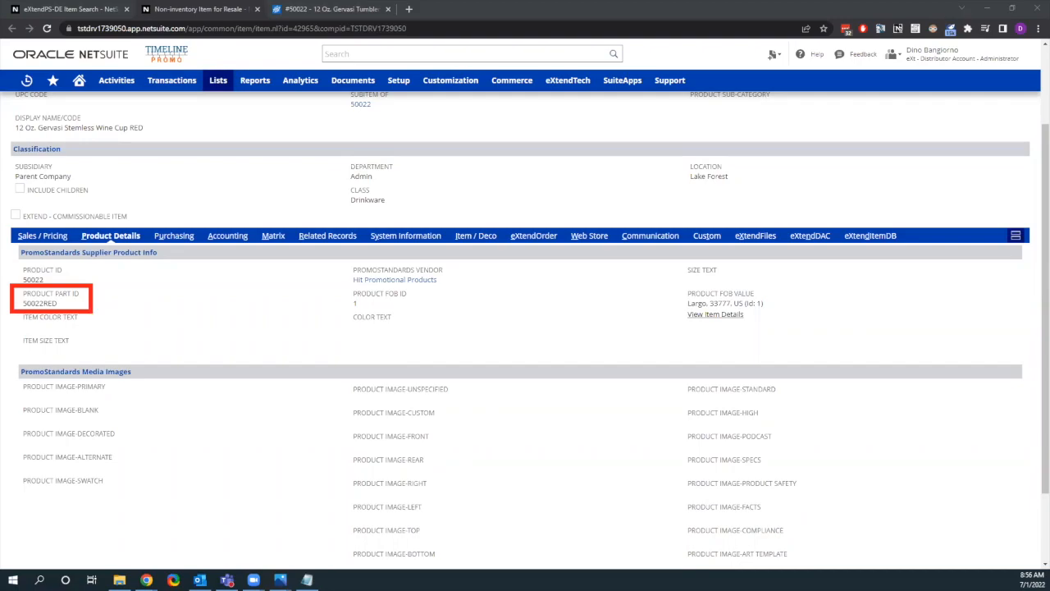
{"action": "key", "text": "Escape"}
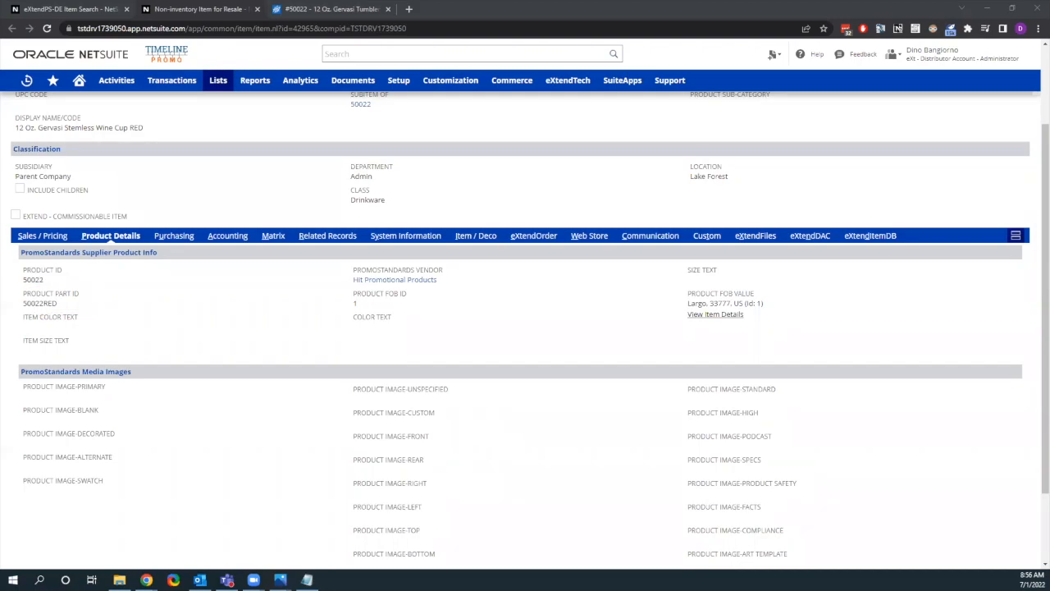
Load the starline.com product page SL263PR in place of the item record and return to the Hit Promotional Products page
{"action": "left_click", "coordinate": [320, 28]}
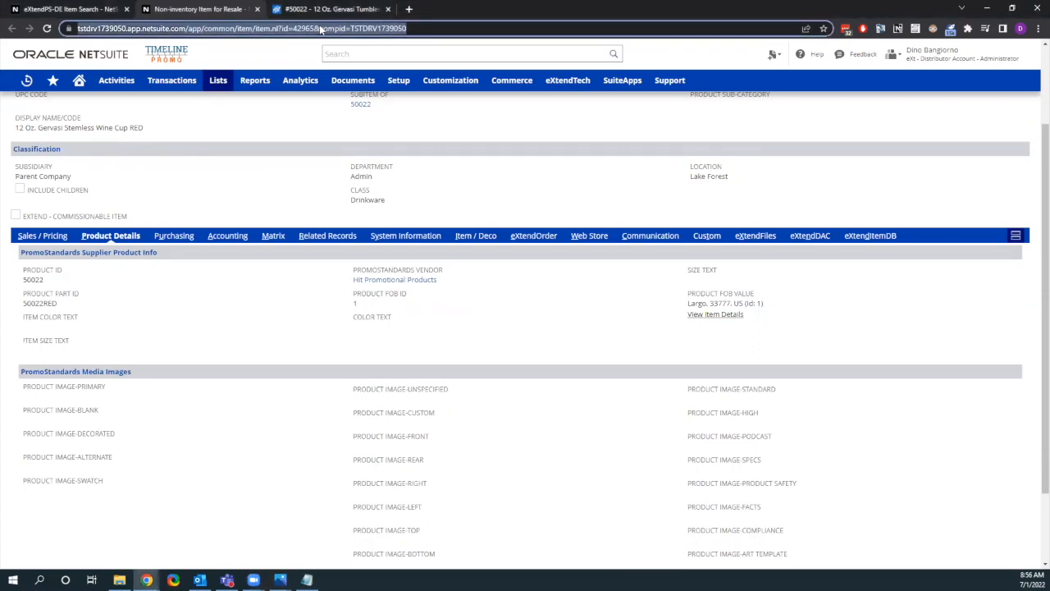
{"action": "type", "text": "sta"}
{"action": "key", "text": "Down"}
{"action": "key", "text": "Return"}
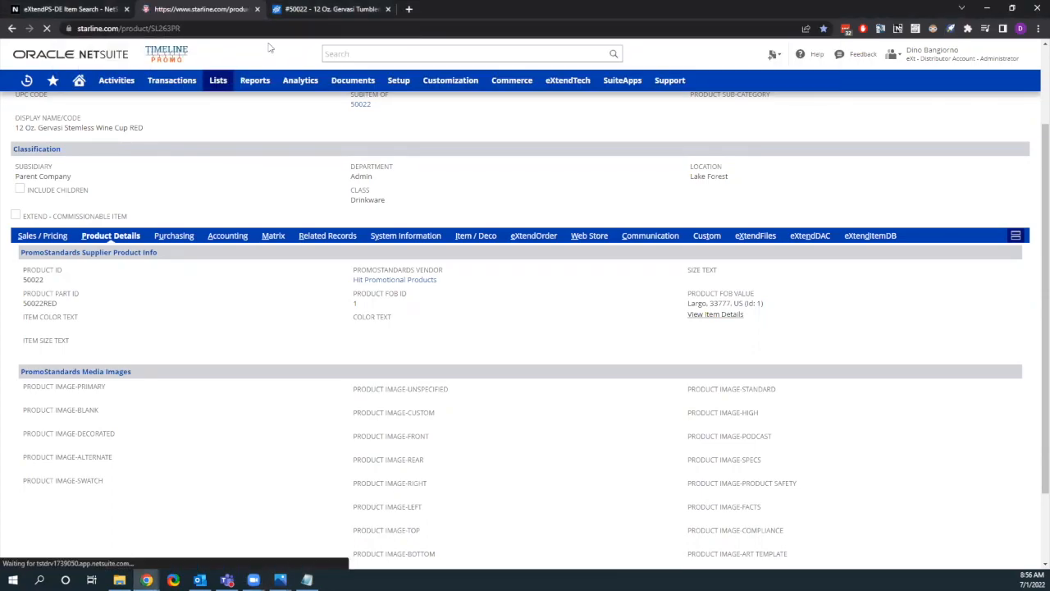
{"action": "left_click", "coordinate": [397, 12]}
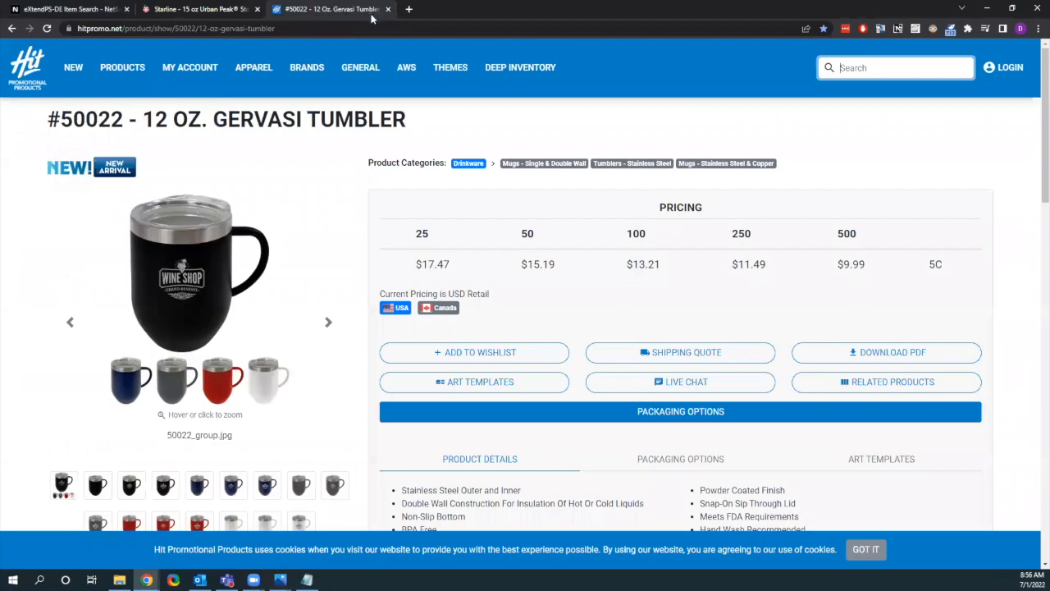
Close the Hit Promotional Products page and look up Starline item SL263PR in a new item search
{"action": "left_click", "coordinate": [387, 9]}
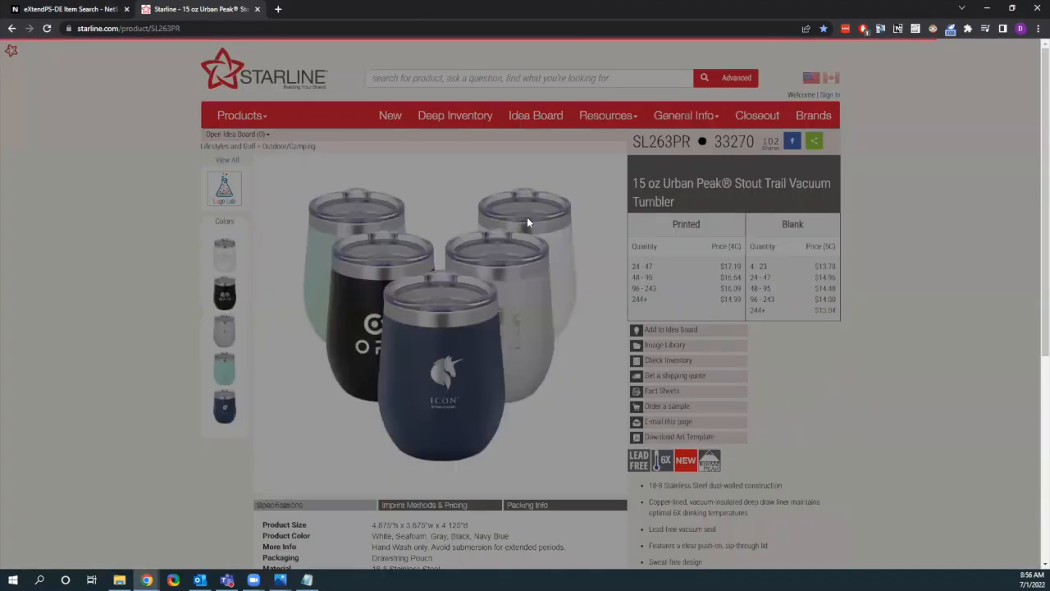
{"action": "left_click", "coordinate": [70, 10]}
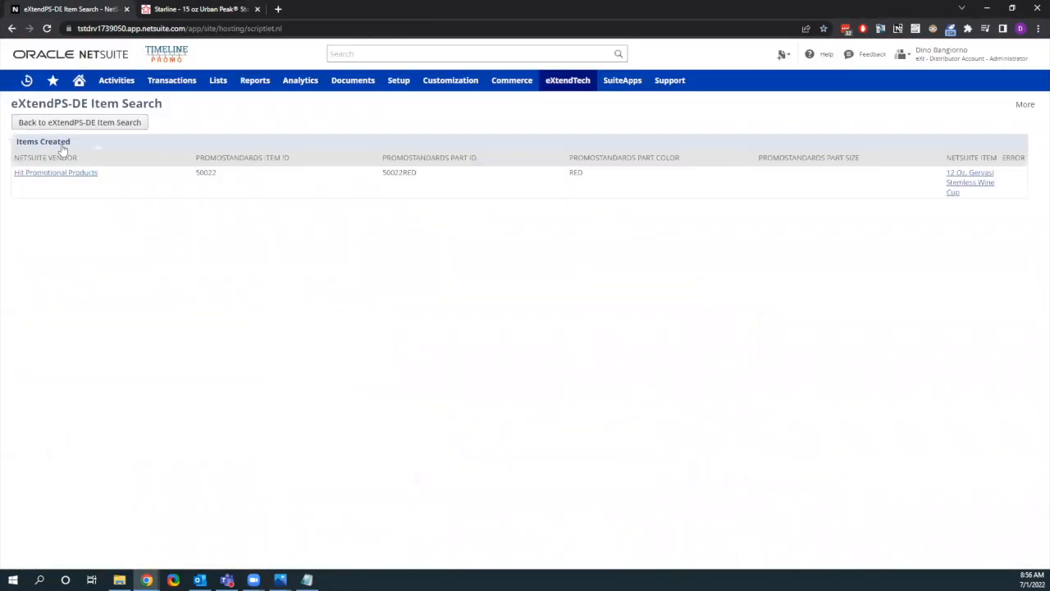
{"action": "left_click", "coordinate": [73, 123]}
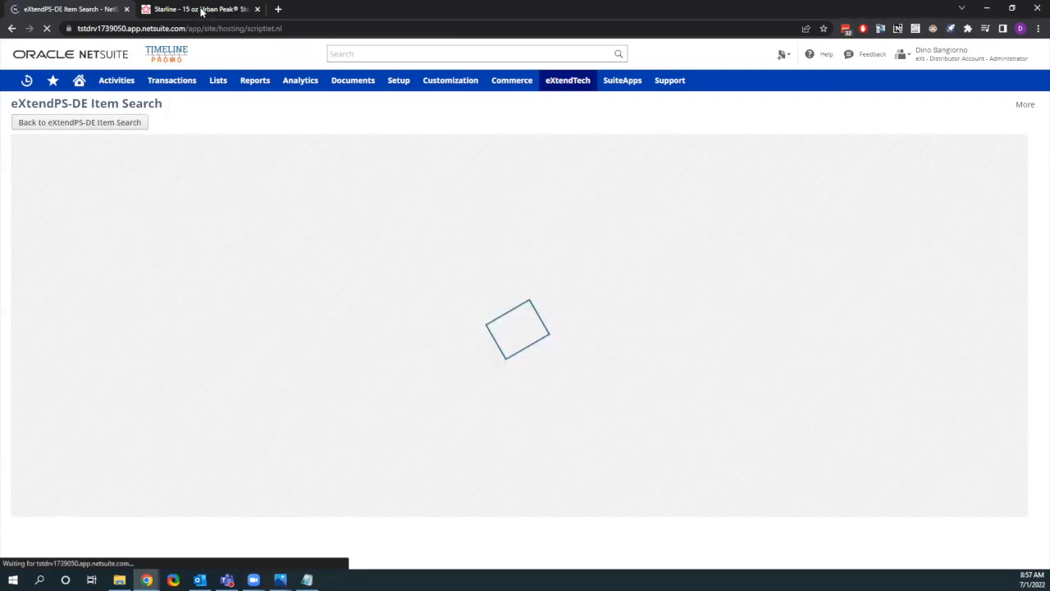
{"action": "left_click", "coordinate": [202, 10]}
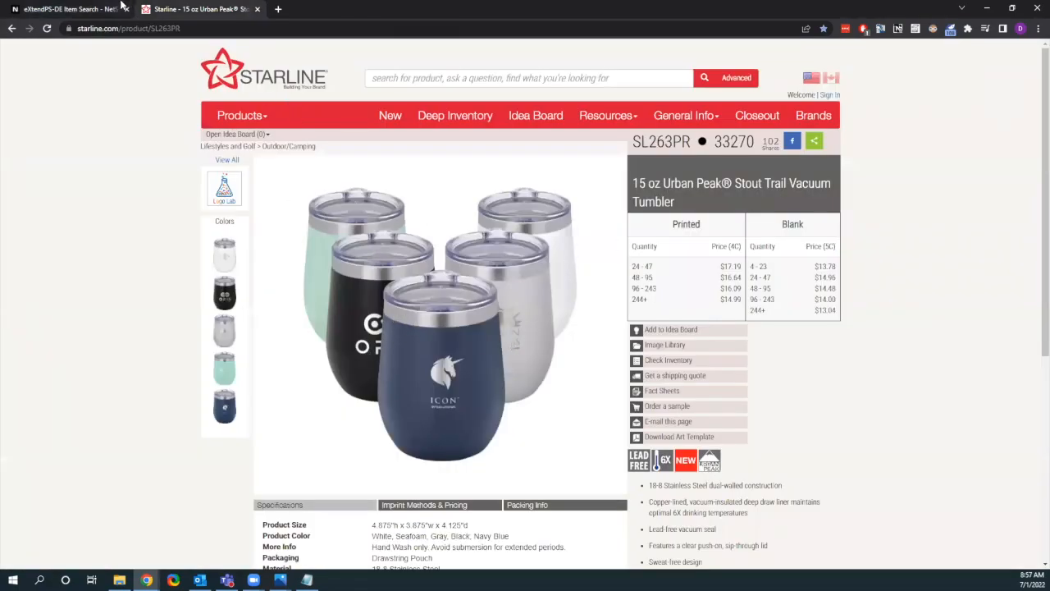
{"action": "left_click", "coordinate": [91, 10]}
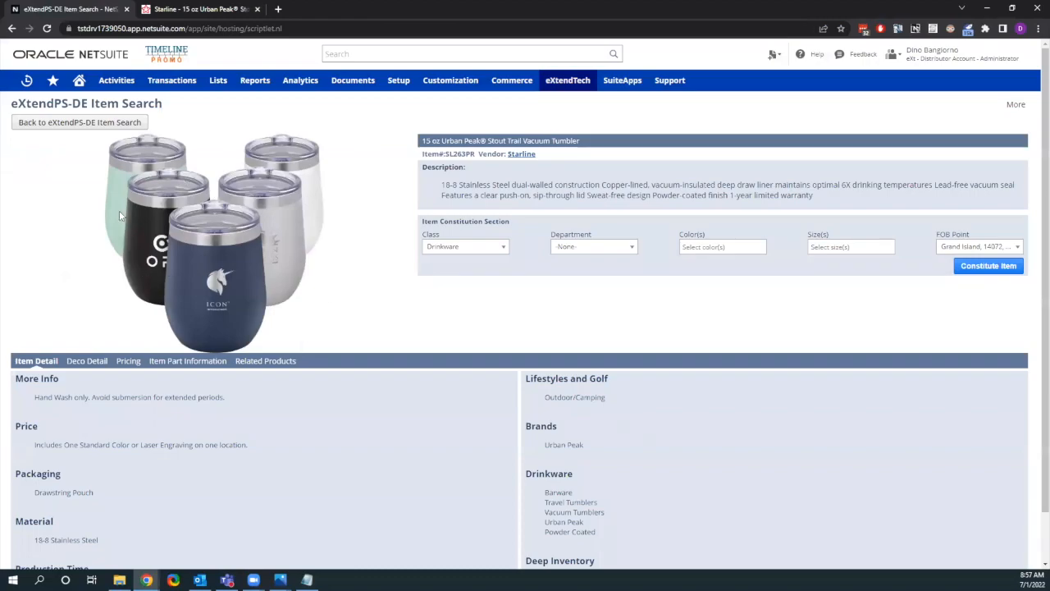
Review the tumbler's item details through the Deep Inventory entry
{"action": "scroll", "coordinate": [369, 370], "scroll_direction": "down", "scroll_amount": 1}
{"action": "left_click_drag", "start_coordinate": [648, 529], "coordinate": [529, 506]}
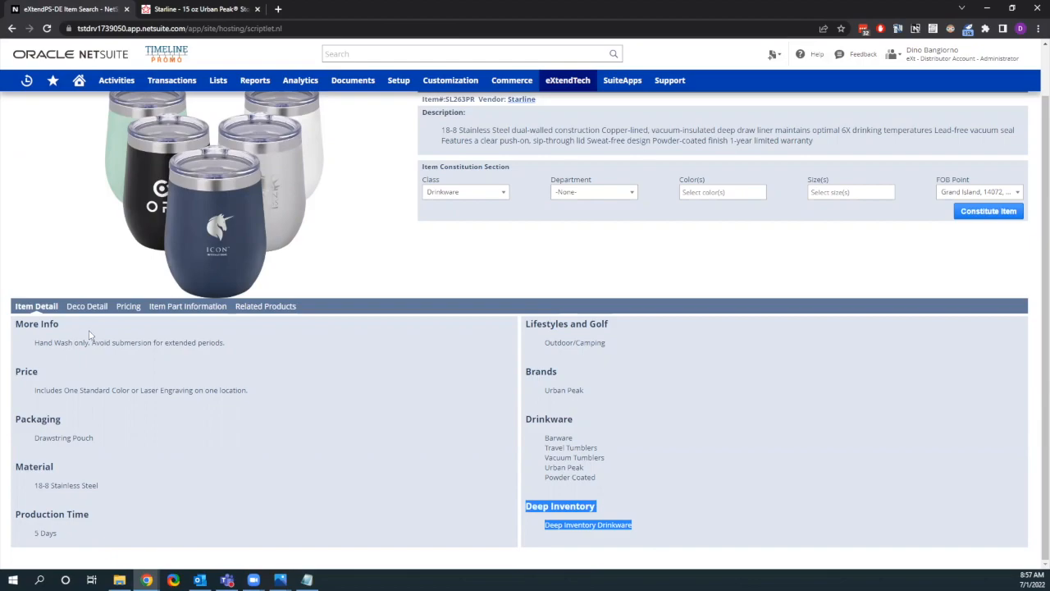
{"action": "scroll", "coordinate": [486, 323], "scroll_direction": "up", "scroll_amount": 1}
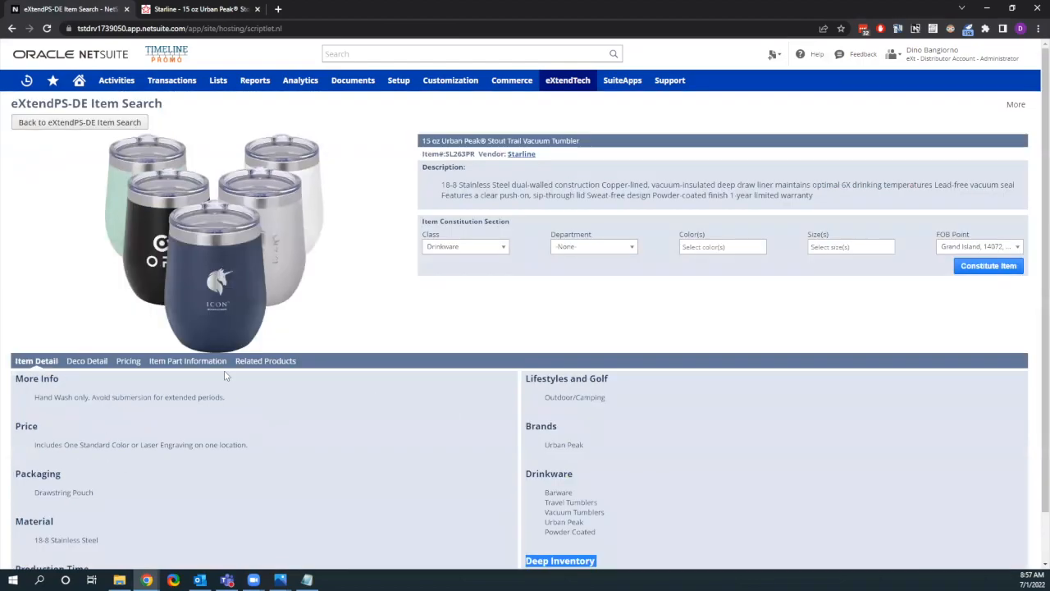
Review the tumbler's decoration details for Side #1 and the pricing of part SL263PR-77-00
{"action": "left_click", "coordinate": [86, 361]}
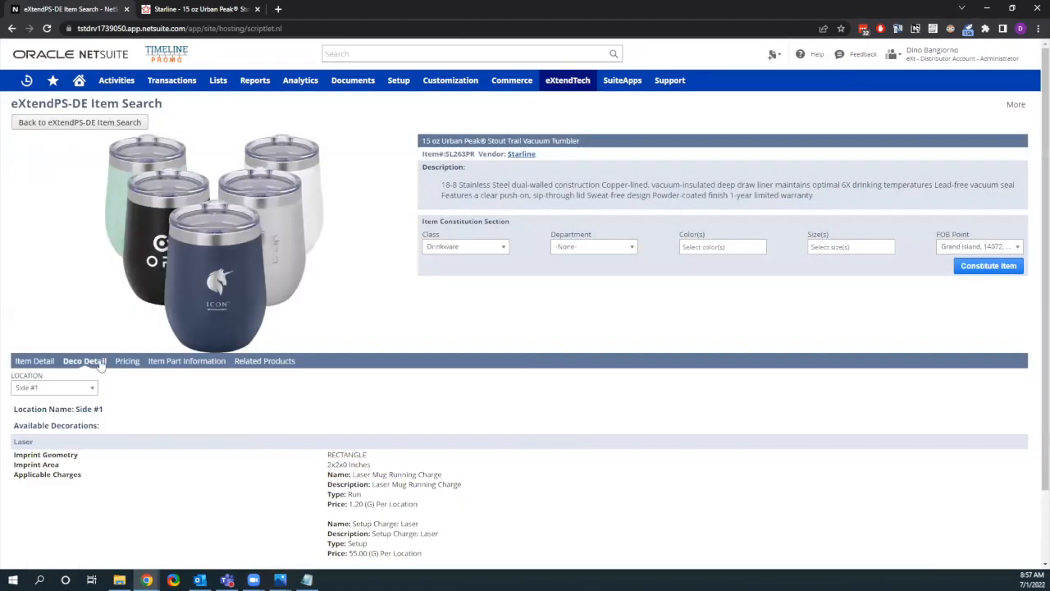
{"action": "scroll", "coordinate": [99, 365], "scroll_direction": "down", "scroll_amount": 1}
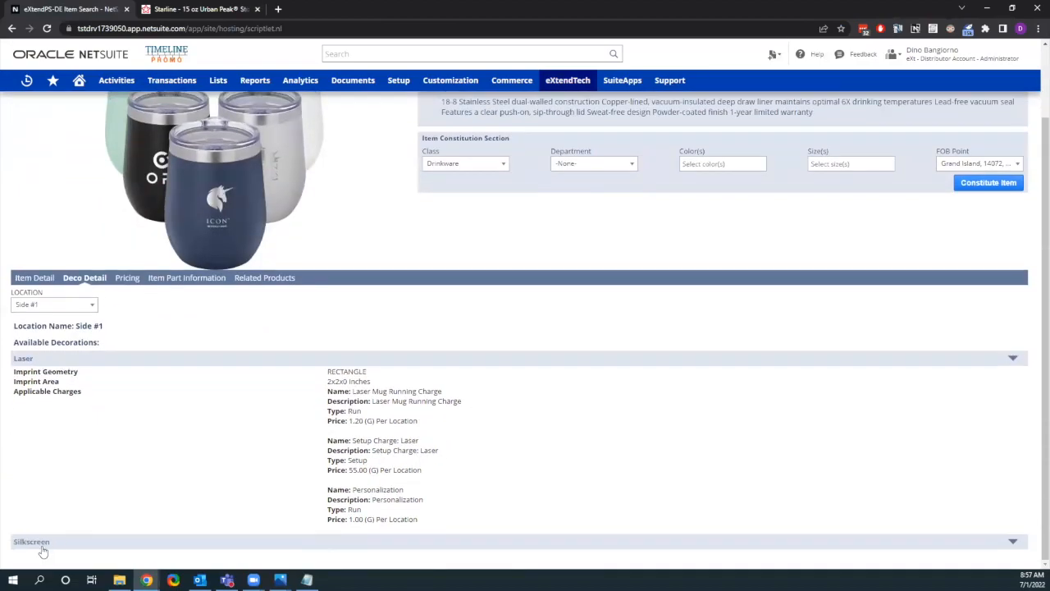
{"action": "left_click", "coordinate": [90, 307]}
{"action": "left_click", "coordinate": [106, 338]}
{"action": "left_click", "coordinate": [129, 279]}
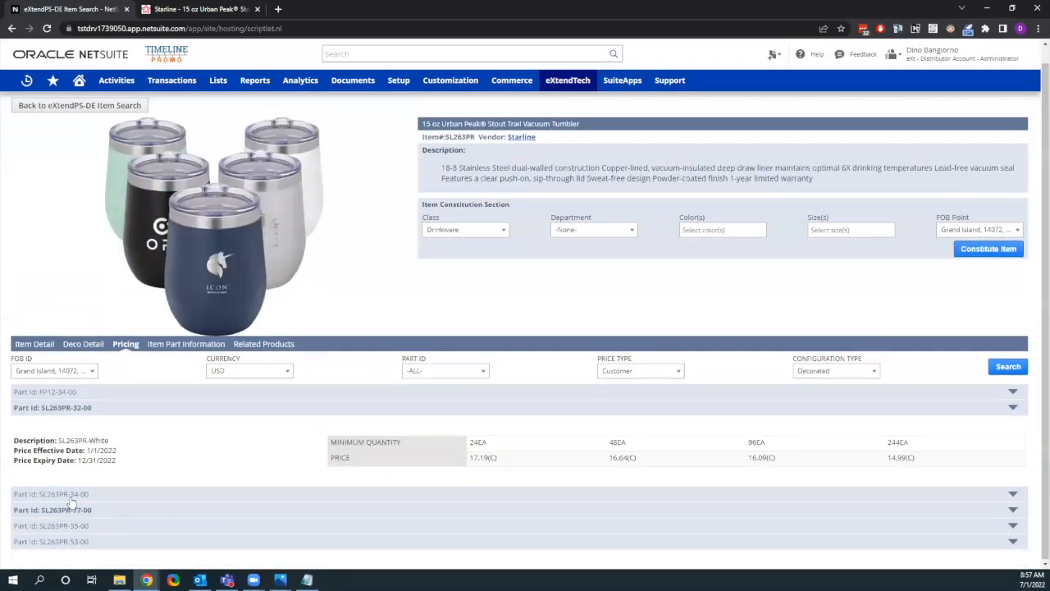
{"action": "left_click", "coordinate": [66, 440]}
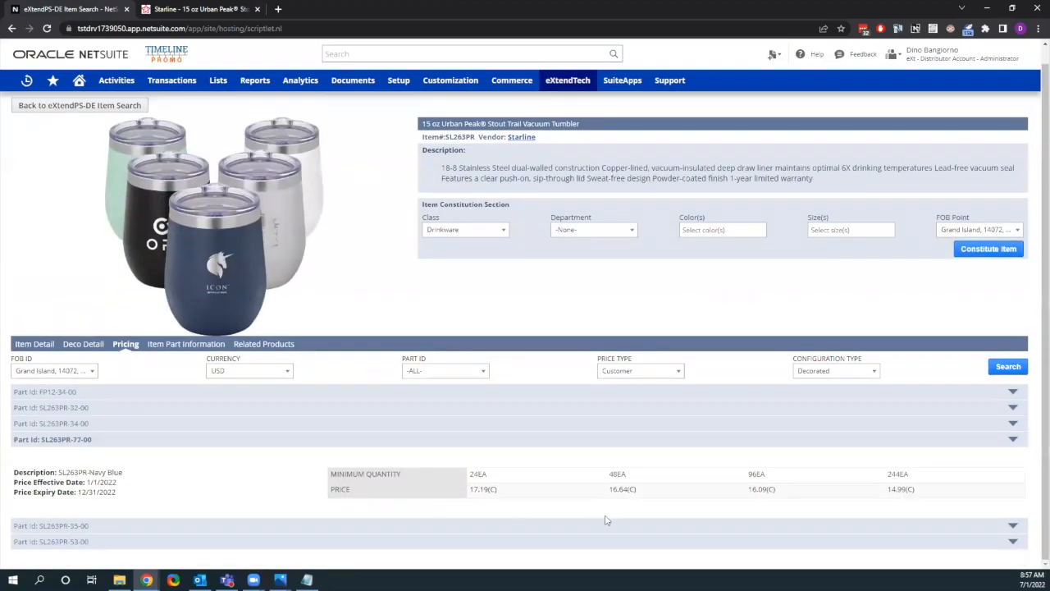
Examine the tumbler's item part information and filter the parts list to the color White
{"action": "left_click", "coordinate": [204, 344]}
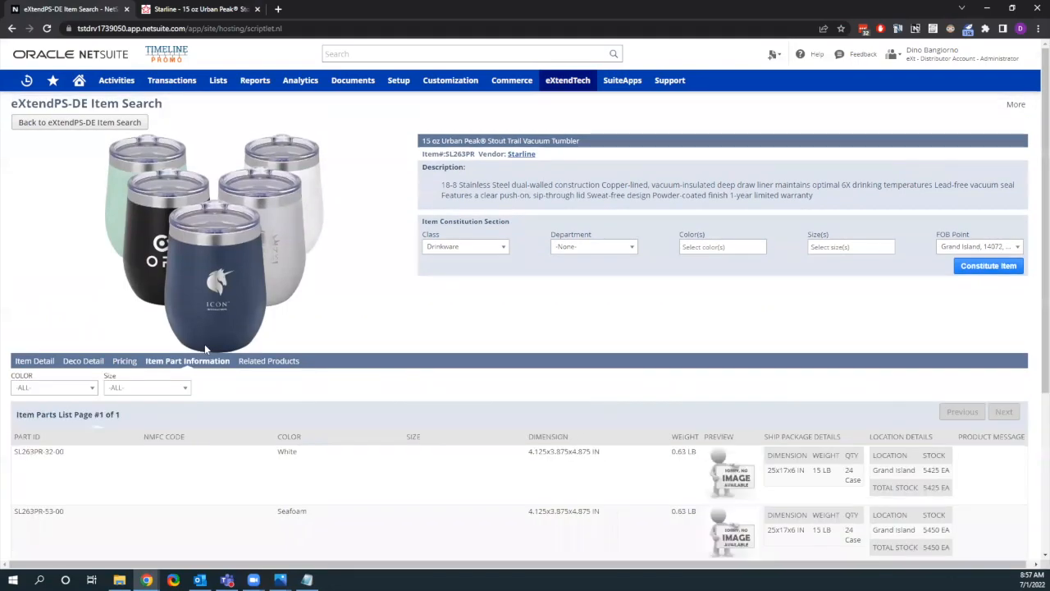
{"action": "scroll", "coordinate": [253, 335], "scroll_direction": "down", "scroll_amount": 3}
{"action": "scroll", "coordinate": [254, 336], "scroll_direction": "down", "scroll_amount": 1}
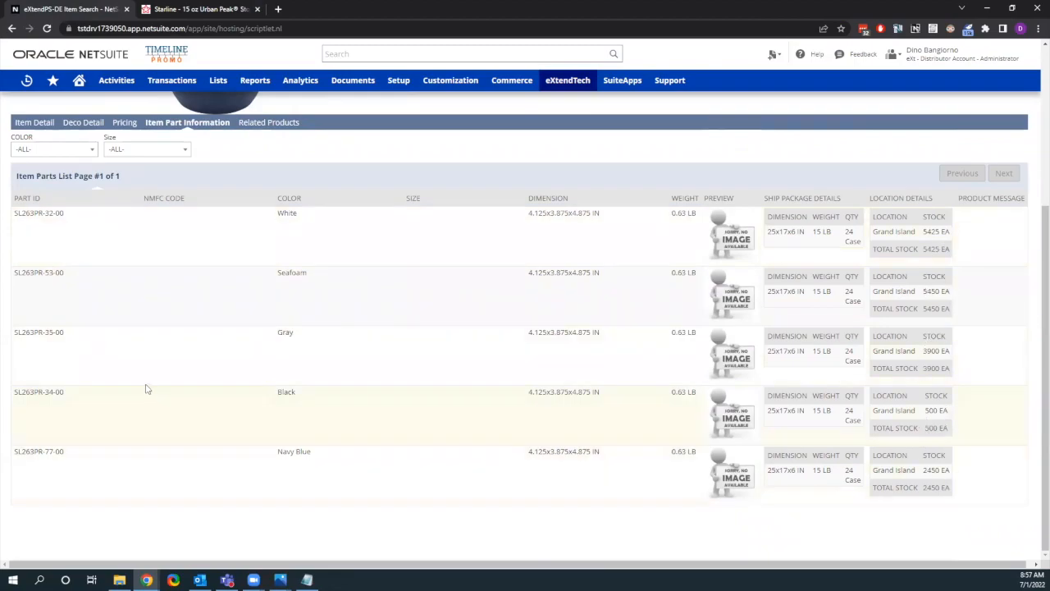
{"action": "scroll", "coordinate": [145, 389], "scroll_direction": "up", "scroll_amount": 2}
{"action": "left_click", "coordinate": [90, 259]}
{"action": "left_click", "coordinate": [57, 309]}
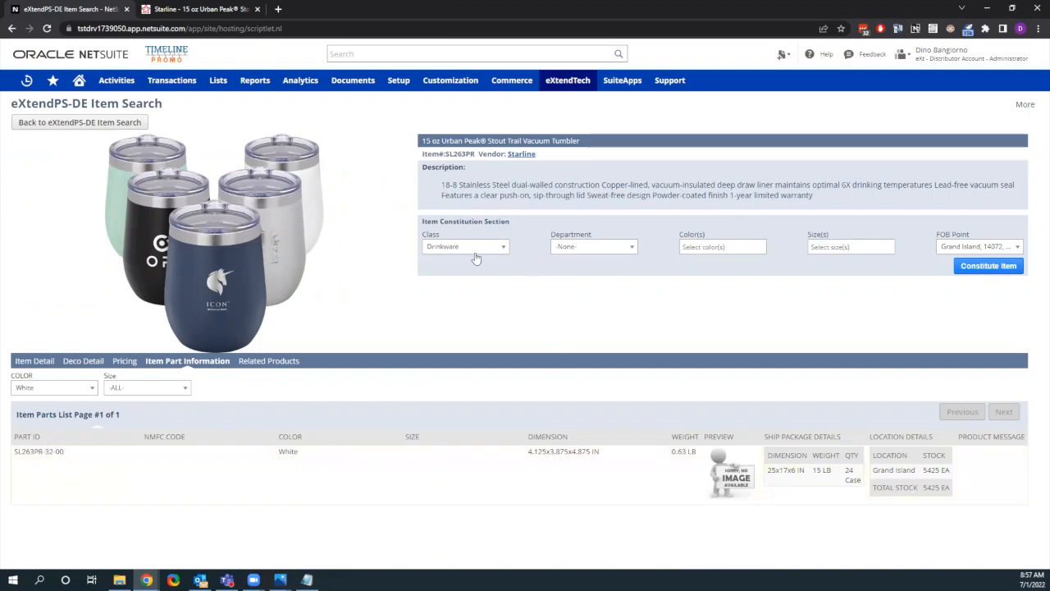
Constitute the Starline tumbler item in the color White
{"action": "left_click", "coordinate": [726, 248]}
{"action": "left_click", "coordinate": [698, 262]}
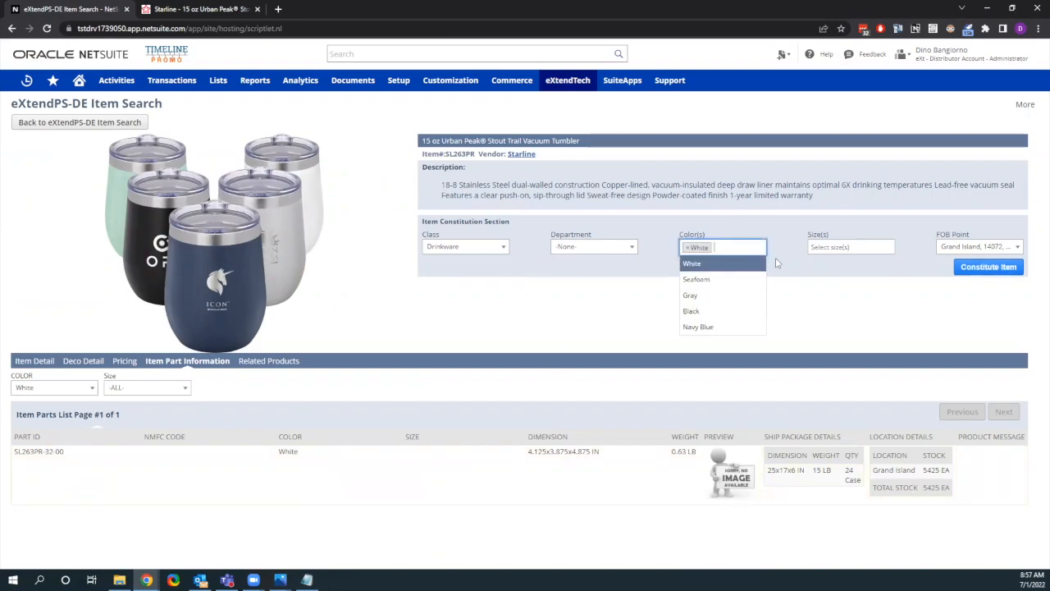
{"action": "left_click", "coordinate": [989, 265]}
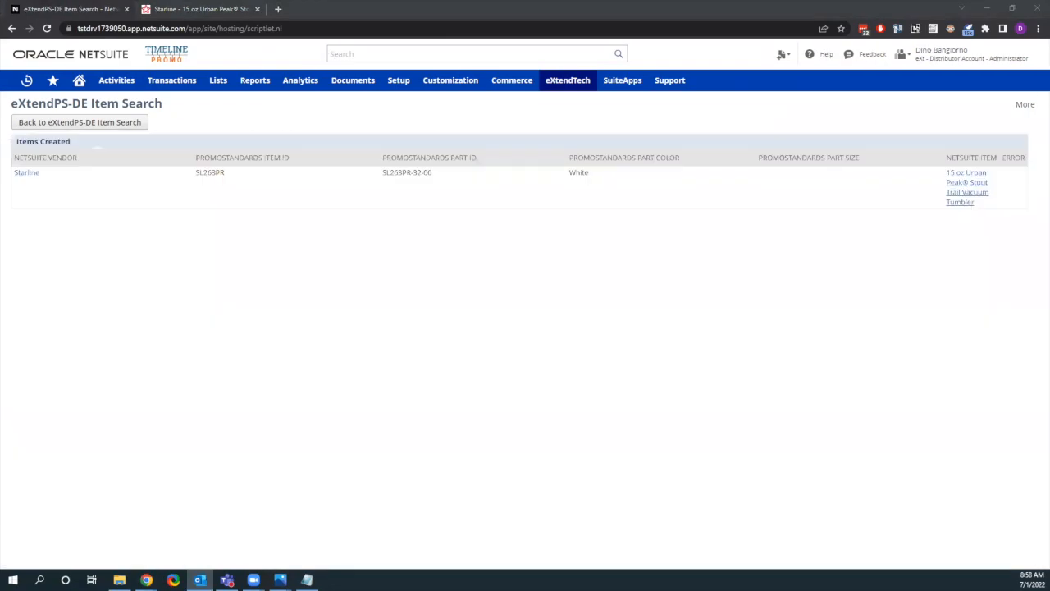
Open the newly created 15 oz Urban Peak Stout Trail Vacuum Tumbler item record and check its purchase price
{"action": "left_click", "coordinate": [965, 173]}
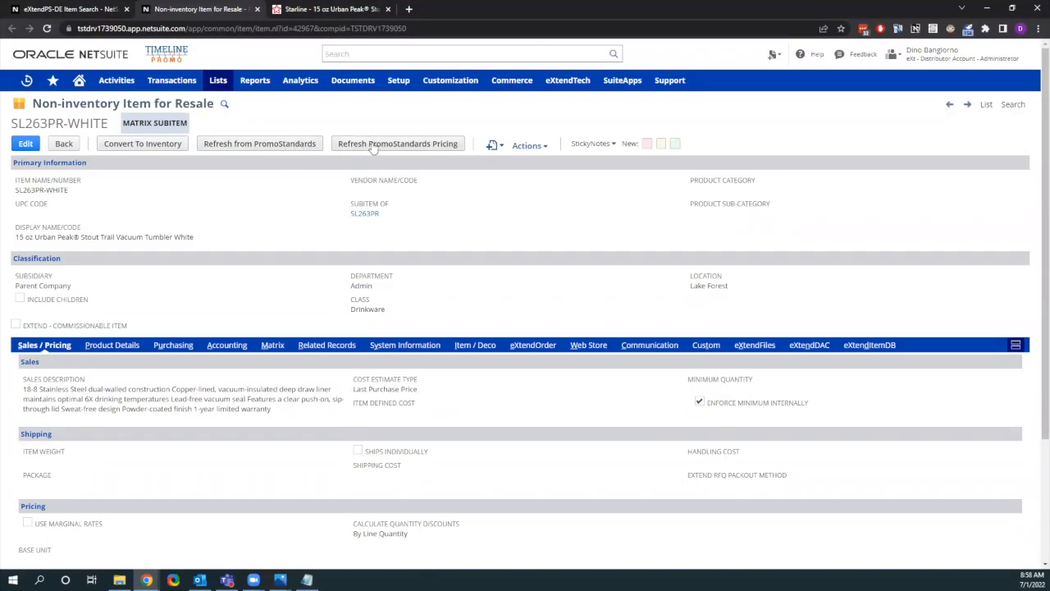
{"action": "left_click", "coordinate": [180, 348]}
{"action": "mouse_move", "coordinate": [22, 376]}
{"action": "left_mouse_down"}
{"action": "mouse_move", "coordinate": [37, 387]}
{"action": "mouse_move", "coordinate": [23, 383]}
{"action": "left_mouse_up"}
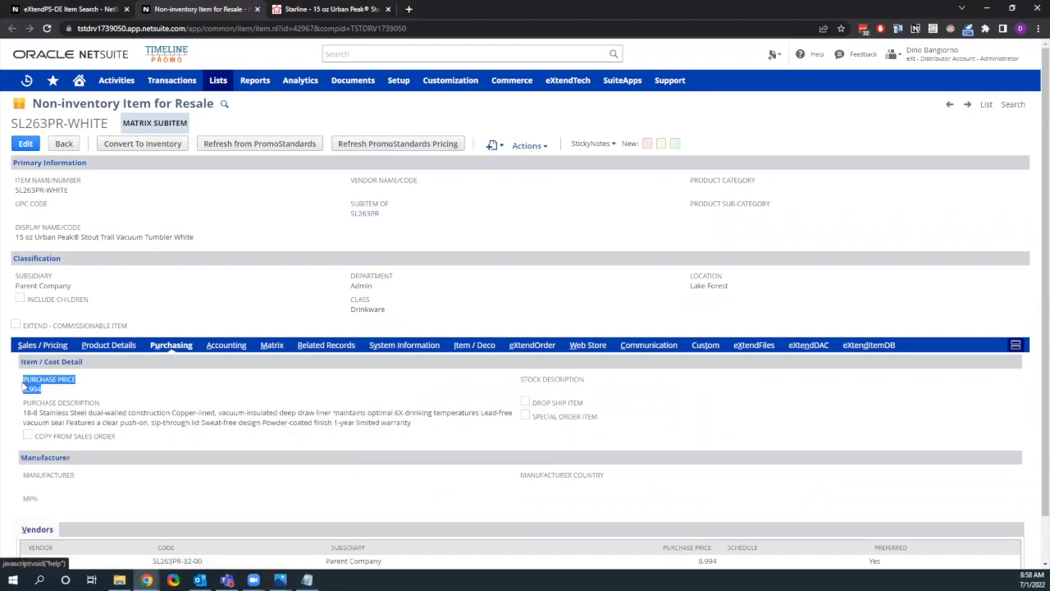
Review the product part ID and PromoStandards media images in the item record's product details
{"action": "left_click", "coordinate": [116, 345]}
{"action": "scroll", "coordinate": [95, 369], "scroll_direction": "down", "scroll_amount": 1}
{"action": "left_click_drag", "start_coordinate": [78, 303], "coordinate": [24, 298]}
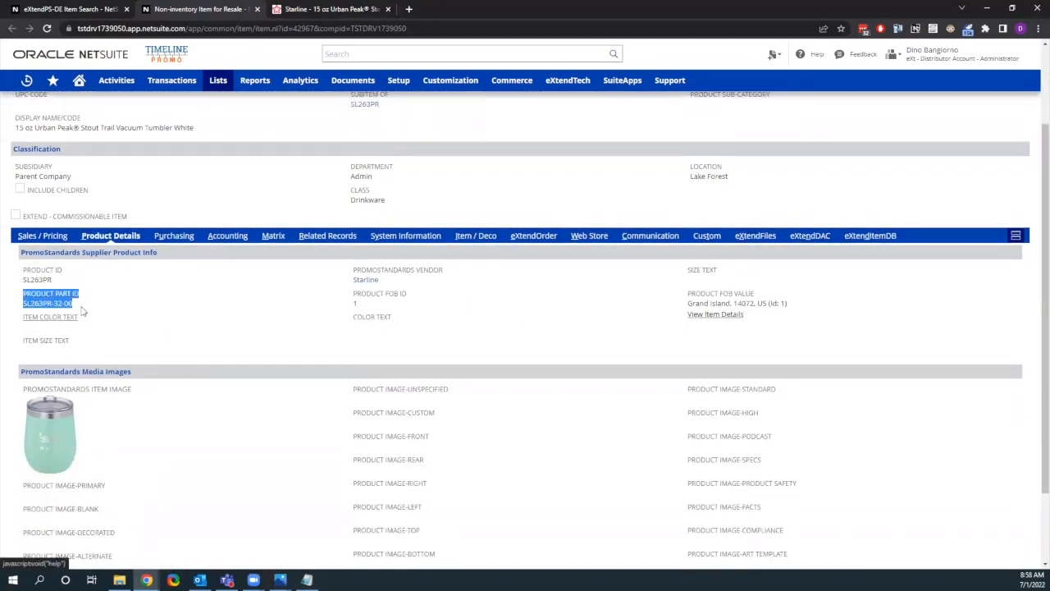
{"action": "scroll", "coordinate": [85, 303], "scroll_direction": "down", "scroll_amount": 1}
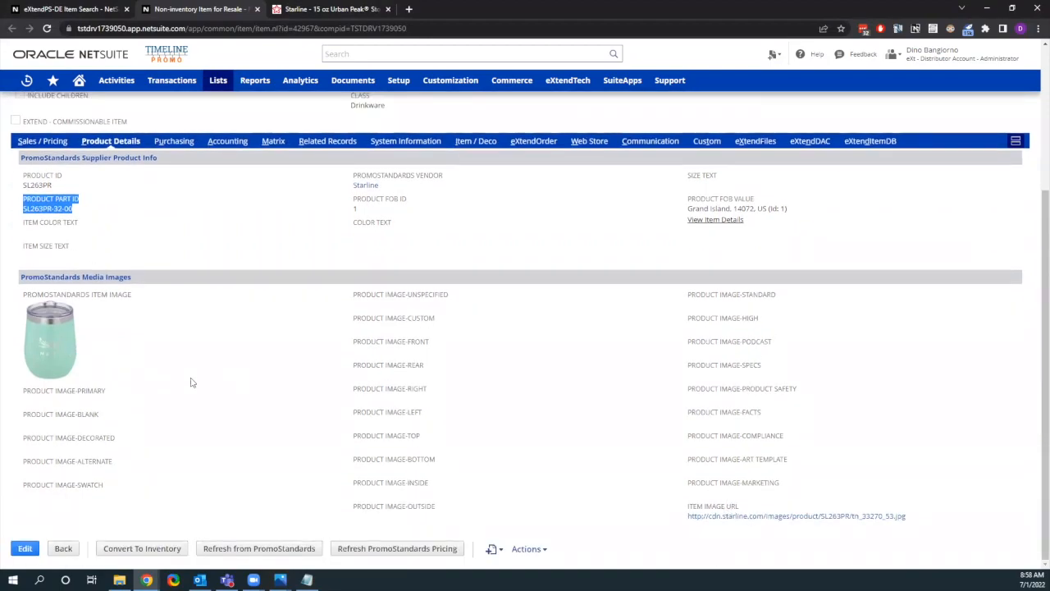
{"action": "scroll", "coordinate": [192, 378], "scroll_direction": "up", "scroll_amount": 3}
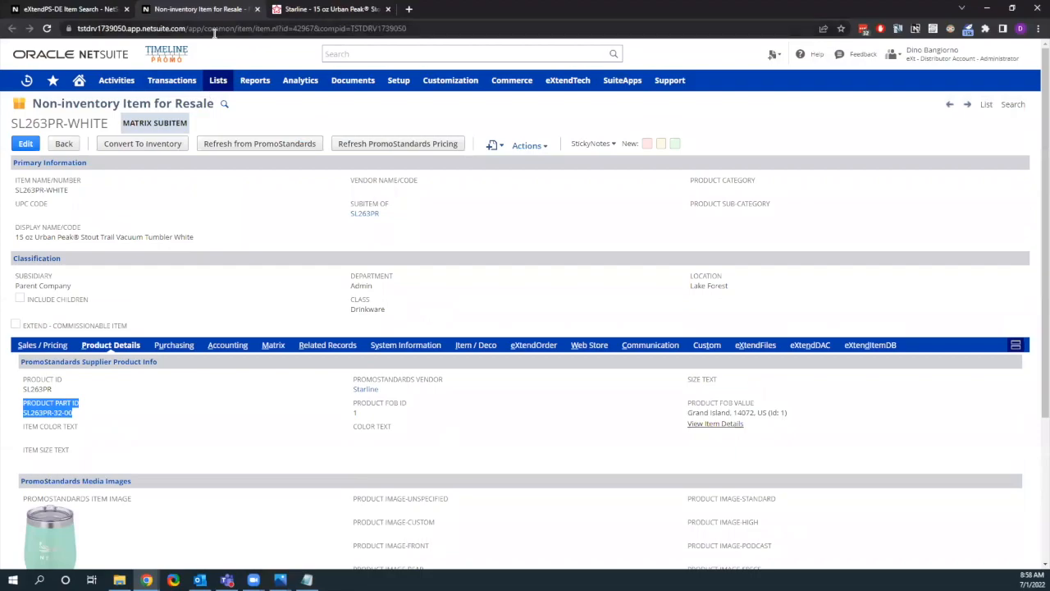
Load cutterbuck.com/charge-active-polo-1/ in place of the item record and close the Starline product page
{"action": "left_click", "coordinate": [262, 30]}
{"action": "type", "text": "https://cutterbuck.com/charge-active-polo-1/"}
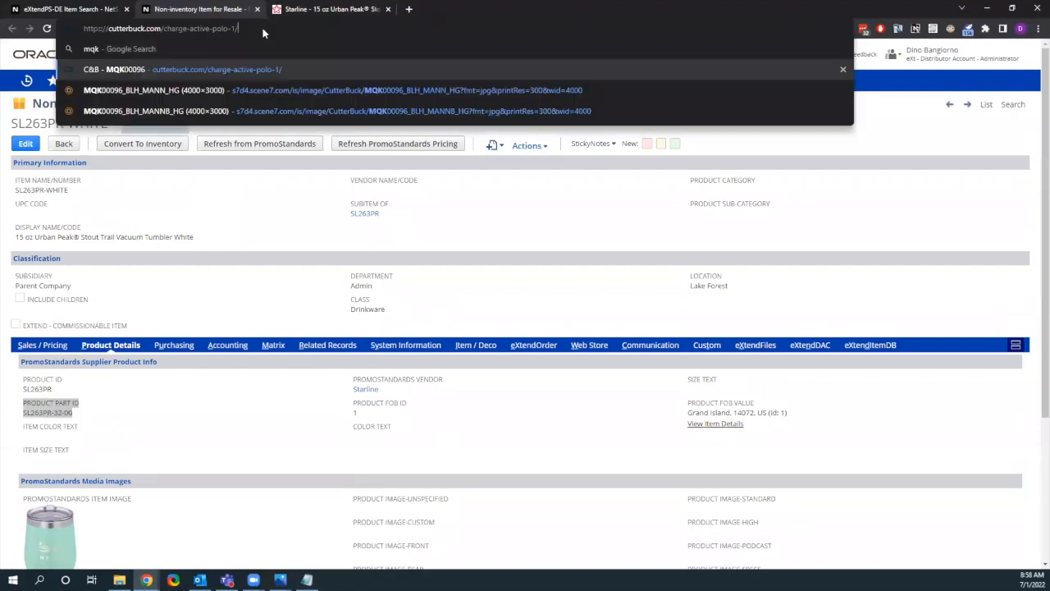
{"action": "key", "text": "Return"}
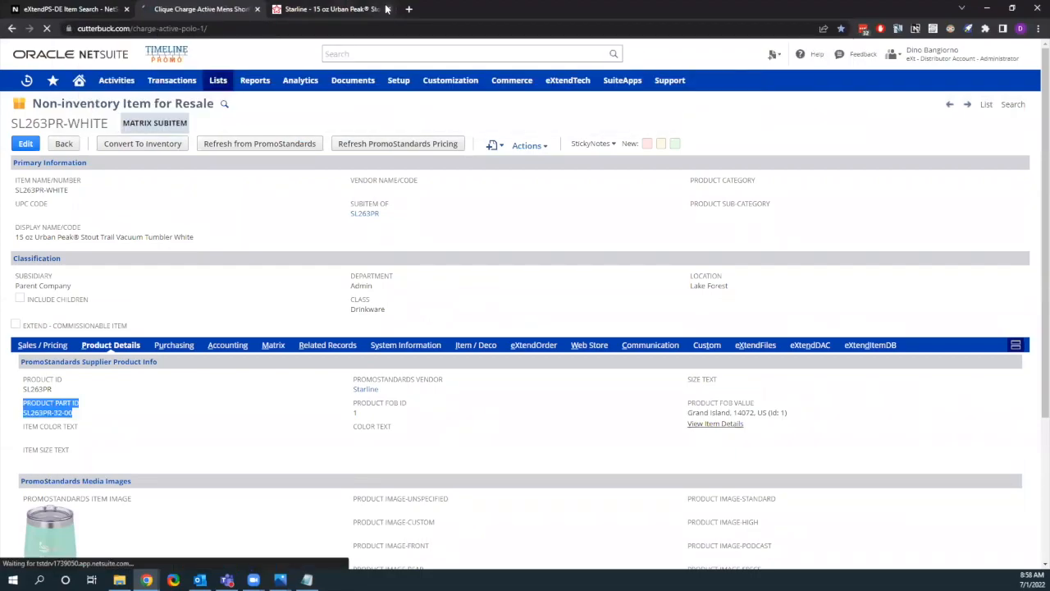
{"action": "left_click", "coordinate": [388, 9]}
Return to a new item search, check the polo's vendor page, and look up Cutter and Buck item MQK00096
{"action": "left_click", "coordinate": [71, 9]}
{"action": "left_click", "coordinate": [102, 132]}
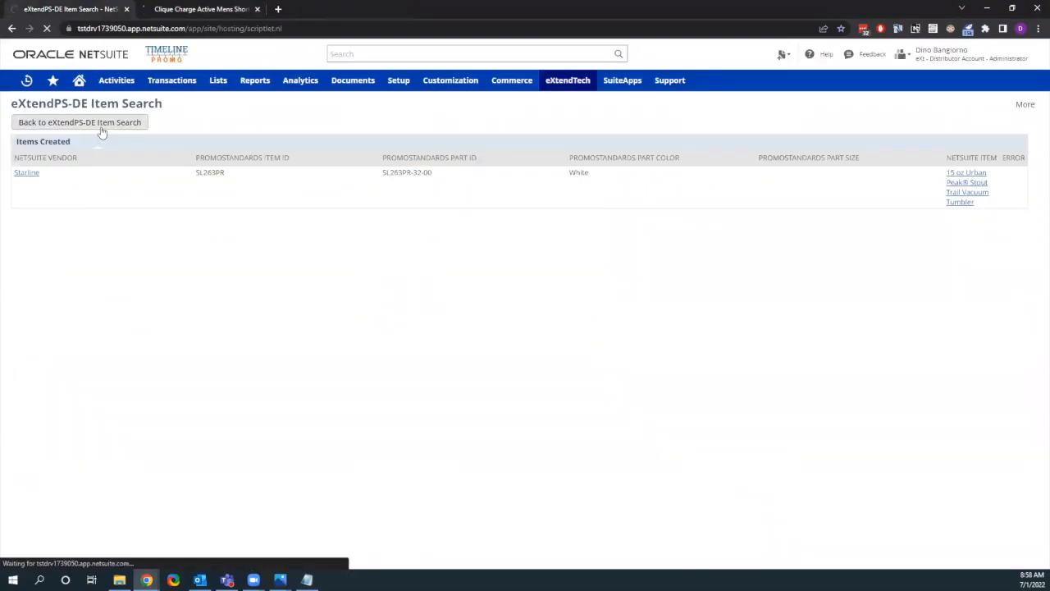
{"action": "left_click", "coordinate": [206, 9]}
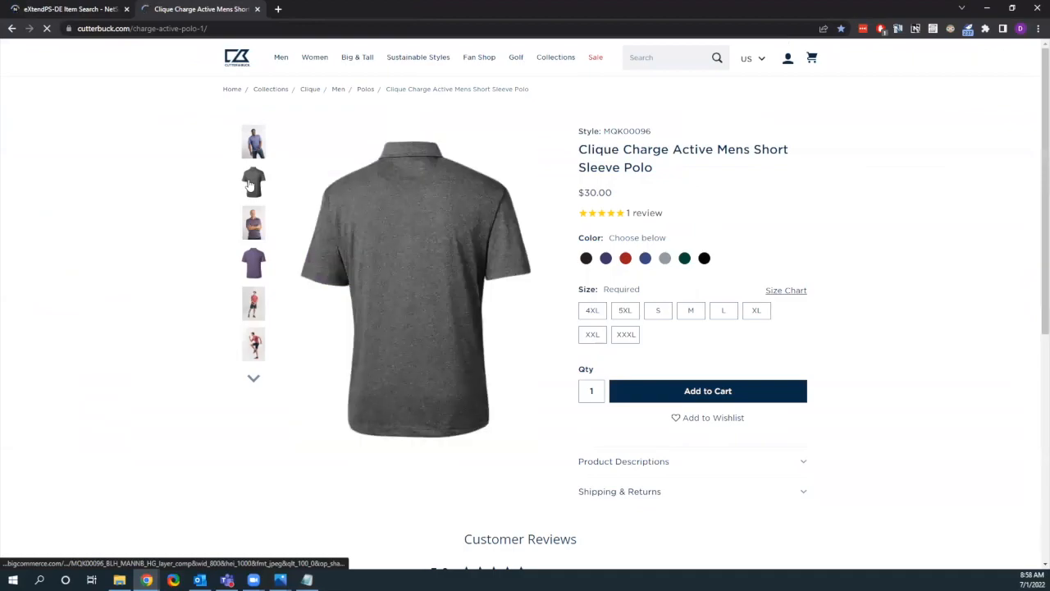
{"action": "left_click", "coordinate": [74, 8]}
{"action": "left_click", "coordinate": [70, 172]}
{"action": "type", "text": "cu"}
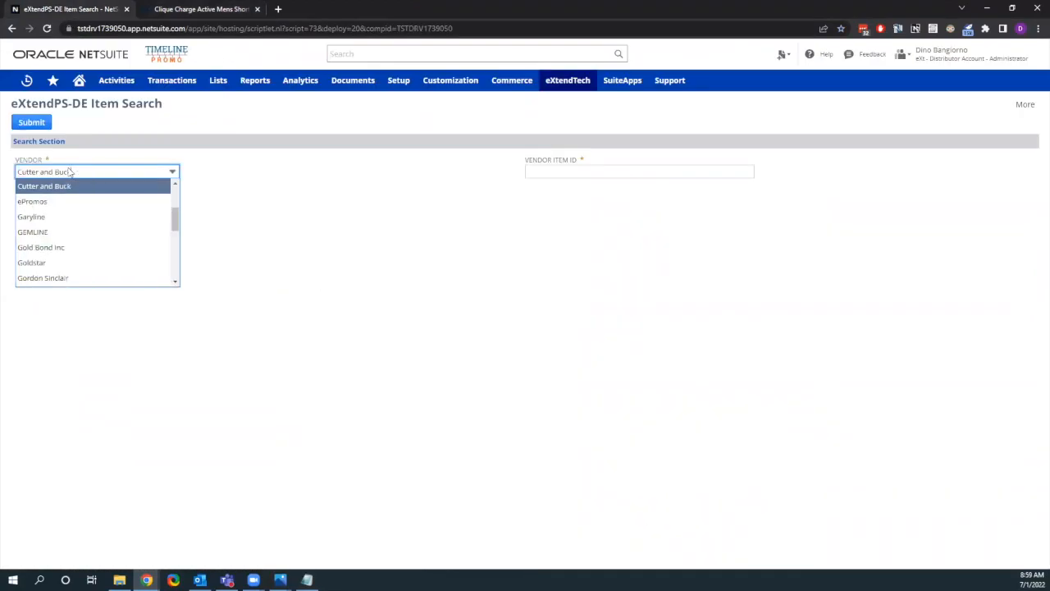
{"action": "key", "text": "Tab"}
{"action": "key", "text": "ctrl+v"}
{"action": "key", "text": "Return"}
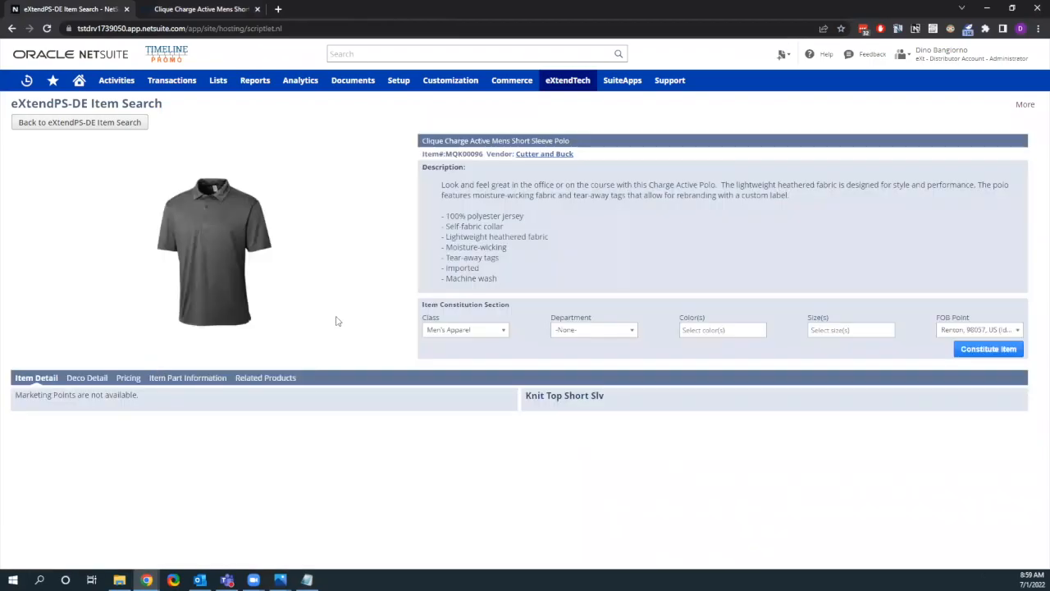
Review the polo's description and its Left Chest decoration details for Embroidery, 3D and Heat Transfer
{"action": "left_click_drag", "start_coordinate": [526, 293], "coordinate": [453, 187]}
{"action": "left_click", "coordinate": [333, 345]}
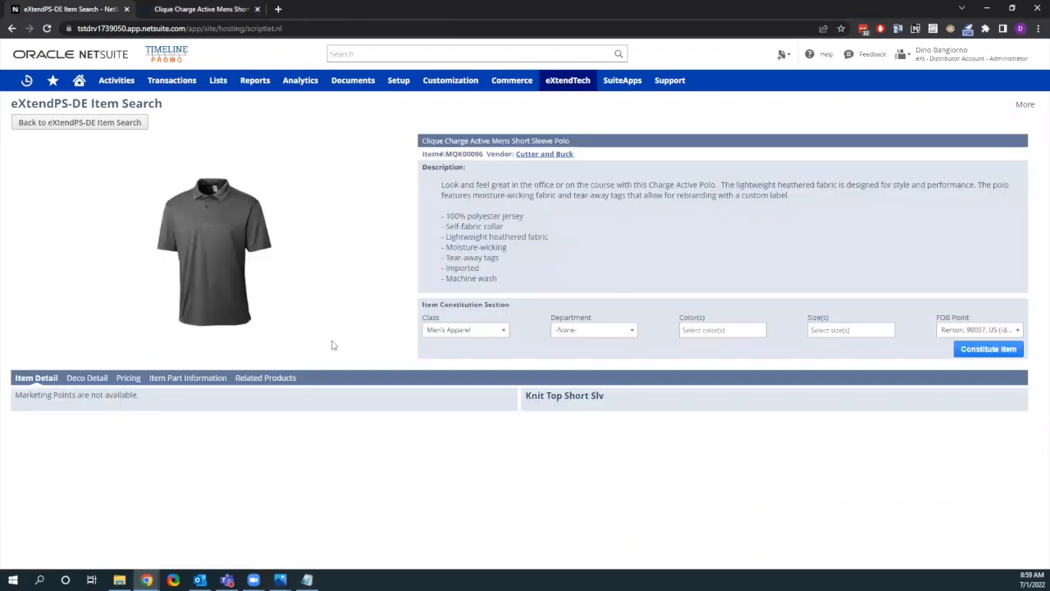
{"action": "left_click", "coordinate": [100, 380]}
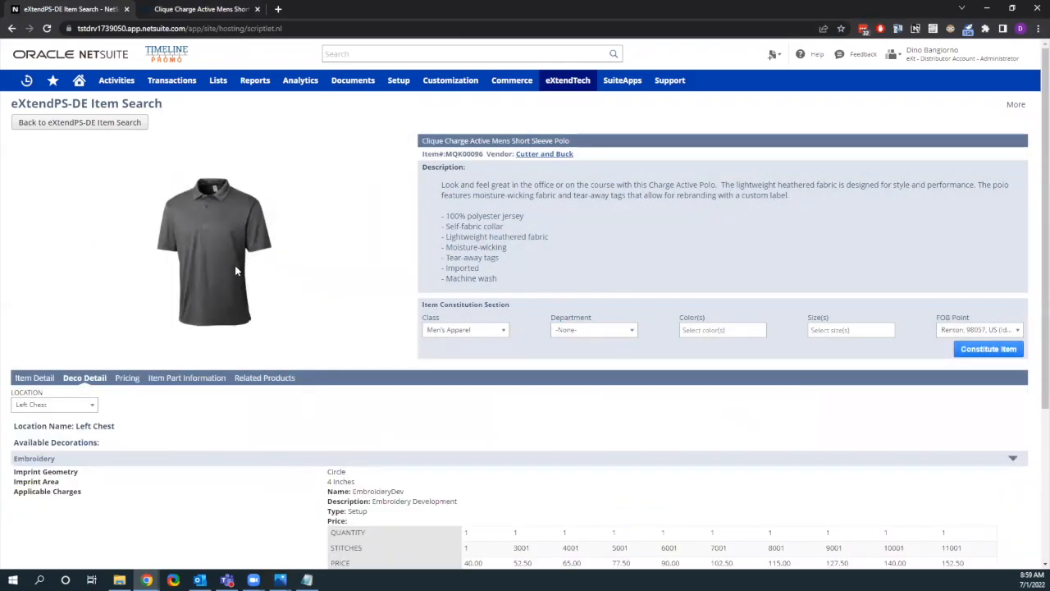
{"action": "scroll", "coordinate": [235, 271], "scroll_direction": "down", "scroll_amount": 2}
{"action": "left_click", "coordinate": [93, 241]}
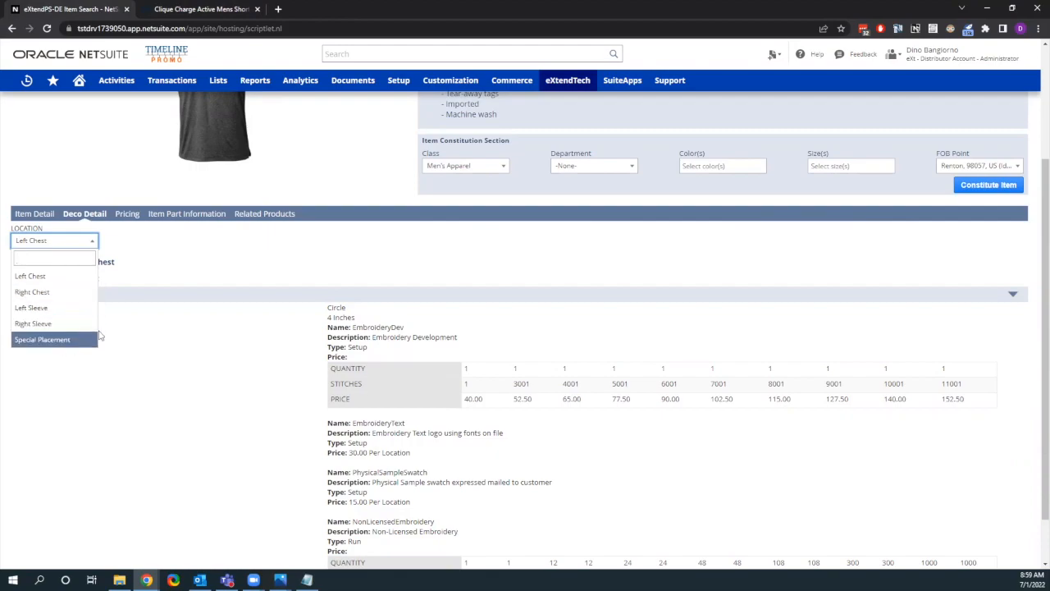
{"action": "scroll", "coordinate": [162, 251], "scroll_direction": "down", "scroll_amount": 1}
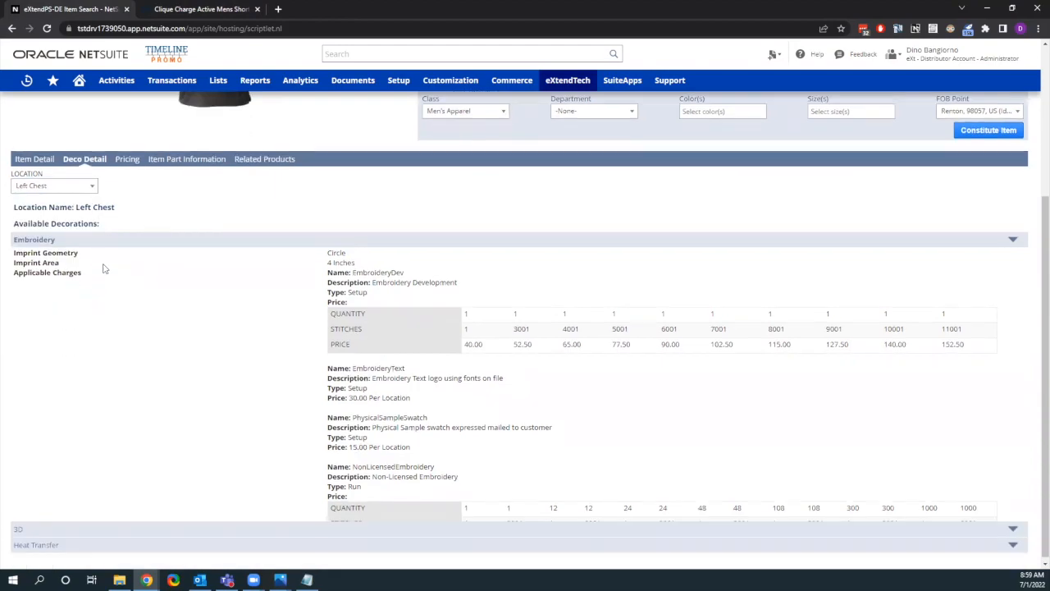
{"action": "left_click", "coordinate": [20, 532]}
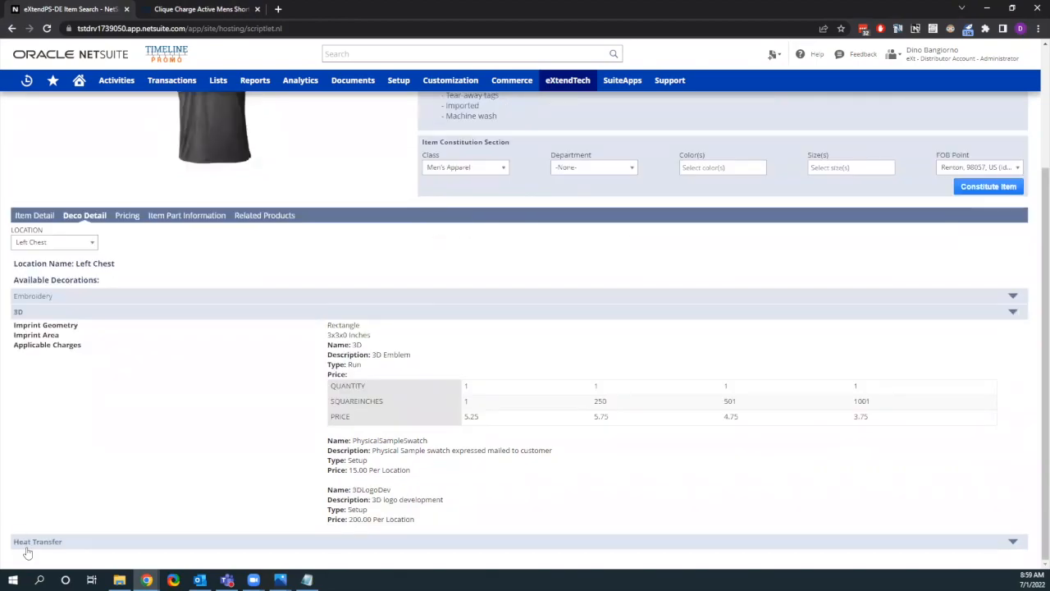
{"action": "left_click", "coordinate": [33, 542]}
{"action": "scroll", "coordinate": [203, 337], "scroll_direction": "up", "scroll_amount": 1}
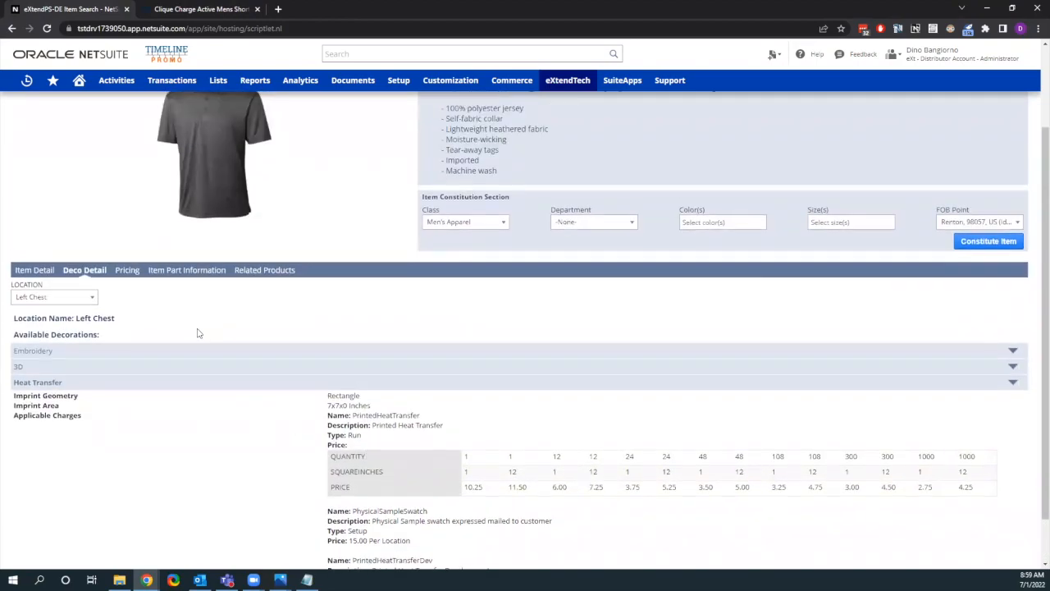
{"action": "left_click", "coordinate": [122, 272]}
{"action": "left_click", "coordinate": [58, 350]}
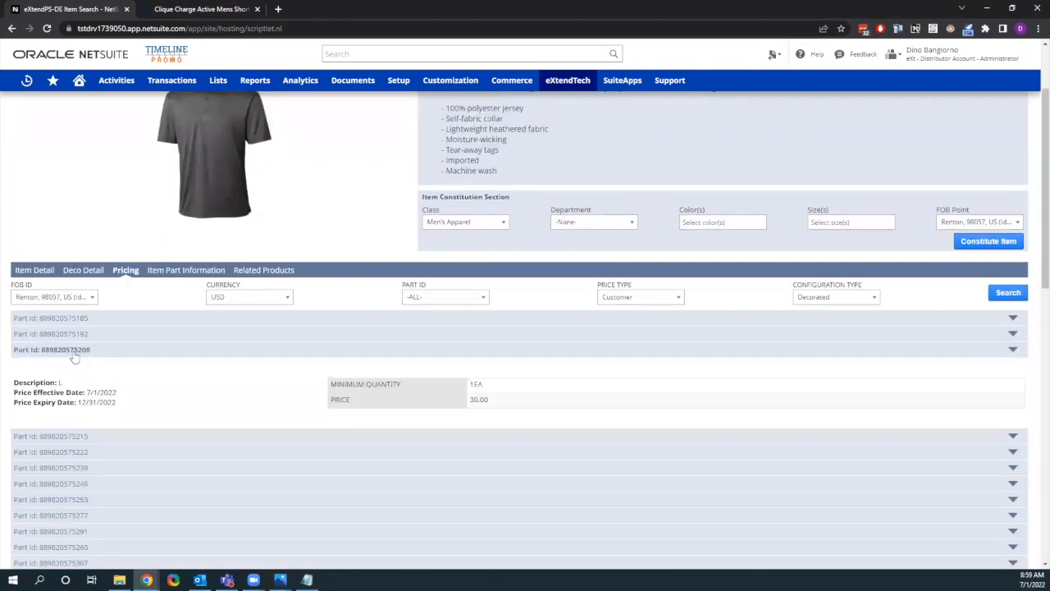
{"action": "left_click", "coordinate": [81, 479]}
{"action": "left_click", "coordinate": [187, 270]}
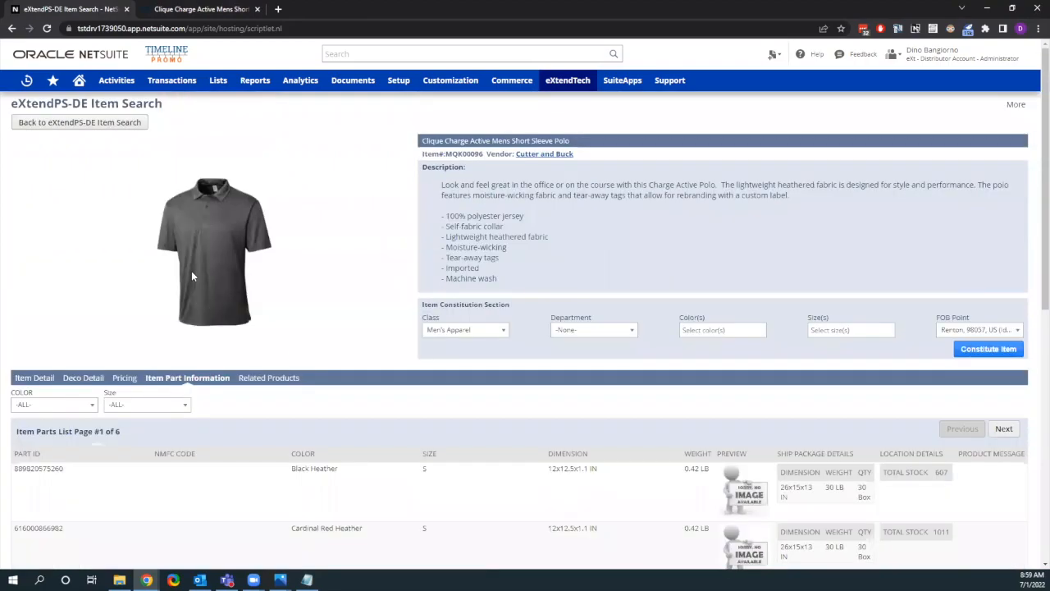
Check the total stock listed for the polo's first item parts, Black Heather and Cardinal Red Heather in size S
{"action": "scroll", "coordinate": [344, 346], "scroll_direction": "down", "scroll_amount": 1}
{"action": "scroll", "coordinate": [397, 346], "scroll_direction": "down", "scroll_amount": 2}
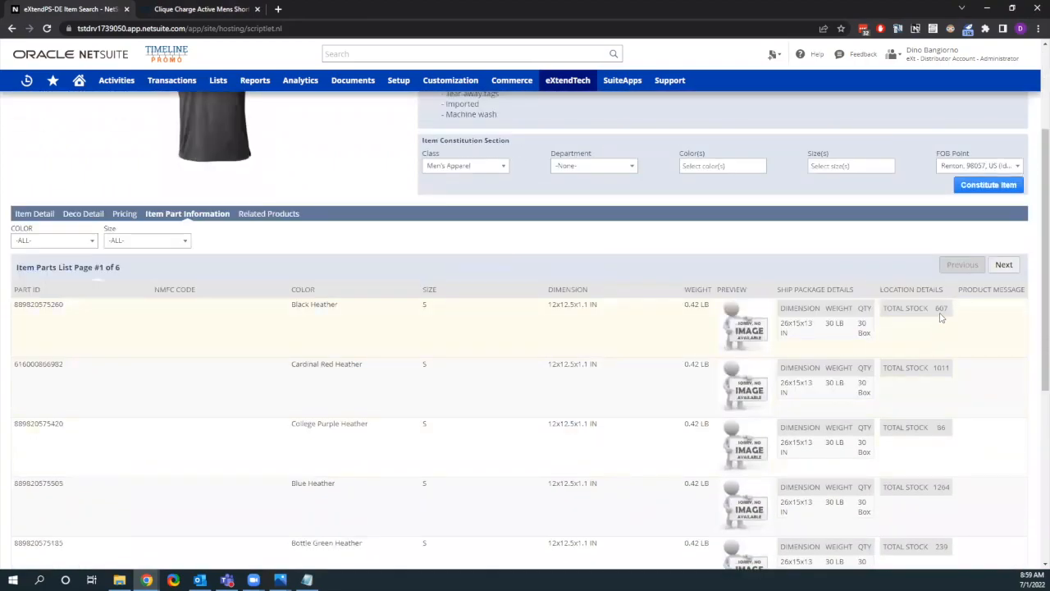
{"action": "left_click_drag", "start_coordinate": [940, 309], "coordinate": [950, 310]}
{"action": "left_click_drag", "start_coordinate": [938, 368], "coordinate": [955, 370]}
Filter the polo's item parts by the color Black Heather and review the stock for each size
{"action": "scroll", "coordinate": [124, 323], "scroll_direction": "up", "scroll_amount": 1}
{"action": "scroll", "coordinate": [125, 323], "scroll_direction": "up", "scroll_amount": 2}
{"action": "left_click", "coordinate": [91, 351]}
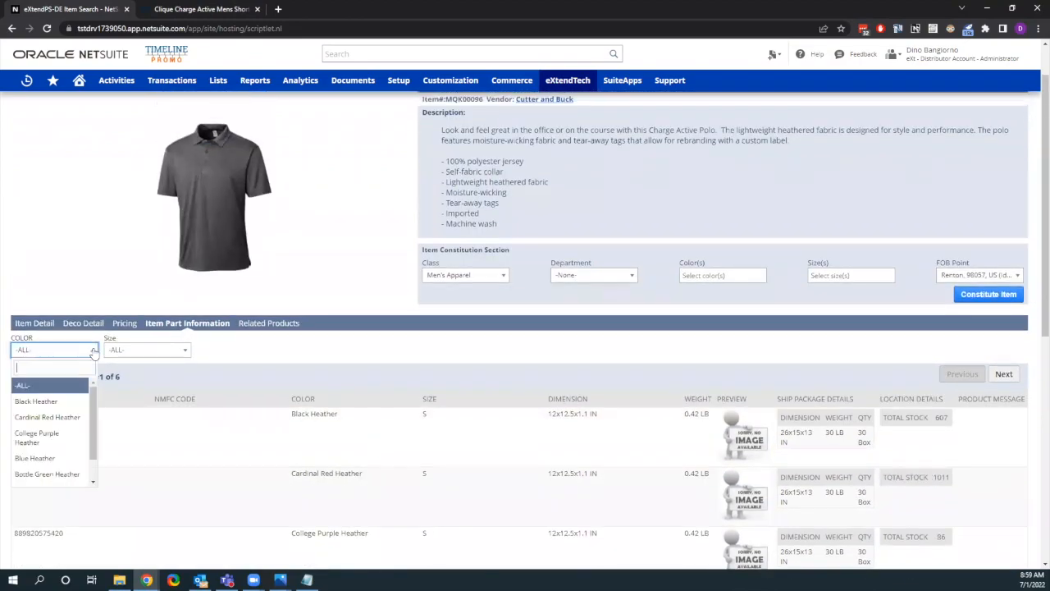
{"action": "left_click", "coordinate": [56, 404]}
{"action": "scroll", "coordinate": [359, 328], "scroll_direction": "down", "scroll_amount": 3}
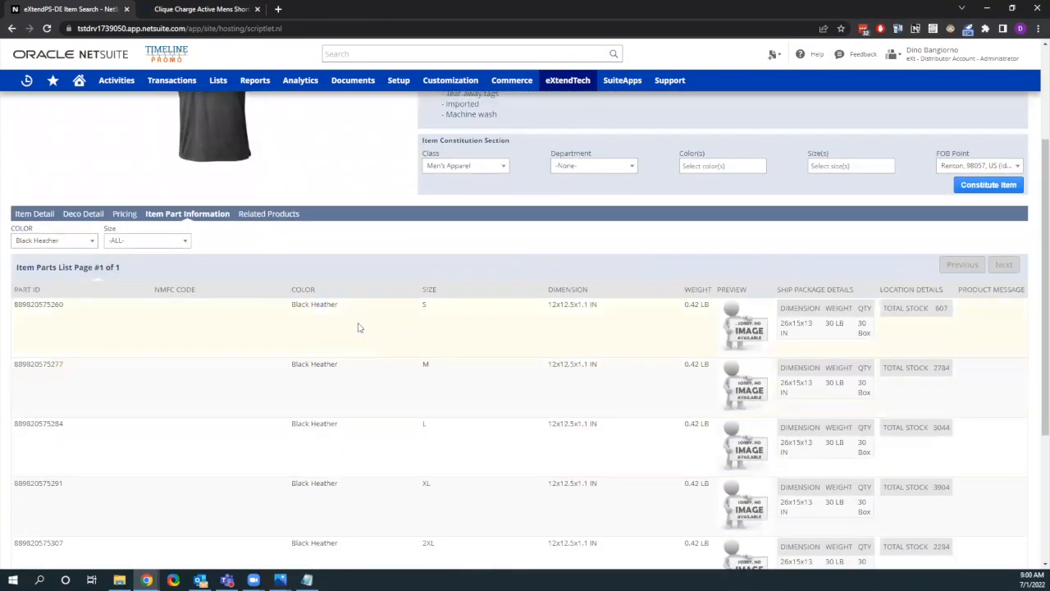
{"action": "scroll", "coordinate": [371, 462], "scroll_direction": "down", "scroll_amount": 1}
{"action": "scroll", "coordinate": [651, 375], "scroll_direction": "up", "scroll_amount": 5}
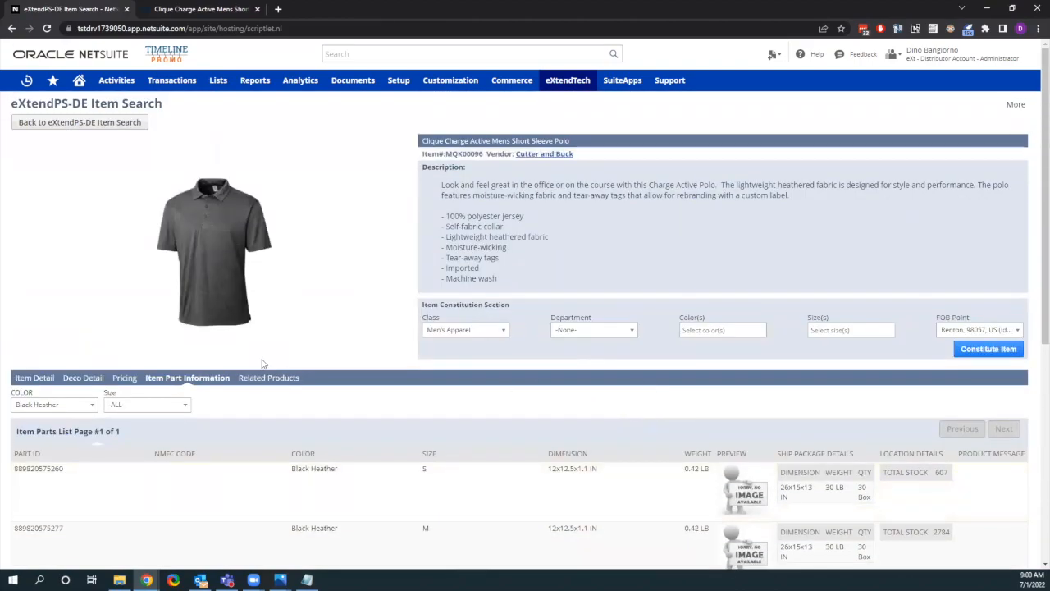
Constitute the polo as a NetSuite item in color Black Heather with sizes S, M and L
{"action": "left_click", "coordinate": [835, 329]}
{"action": "left_click", "coordinate": [740, 330]}
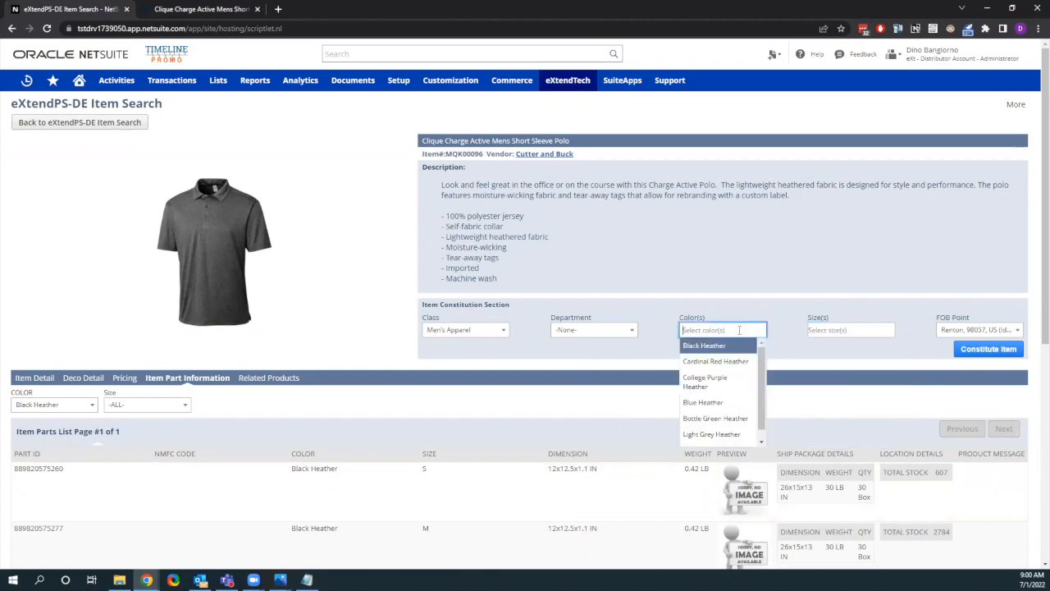
{"action": "left_click", "coordinate": [852, 328]}
{"action": "left_click", "coordinate": [739, 332]}
{"action": "left_click", "coordinate": [704, 345]}
{"action": "left_click", "coordinate": [858, 331]}
{"action": "left_click", "coordinate": [821, 346]}
{"action": "left_click", "coordinate": [820, 363]}
{"action": "left_click", "coordinate": [821, 381]}
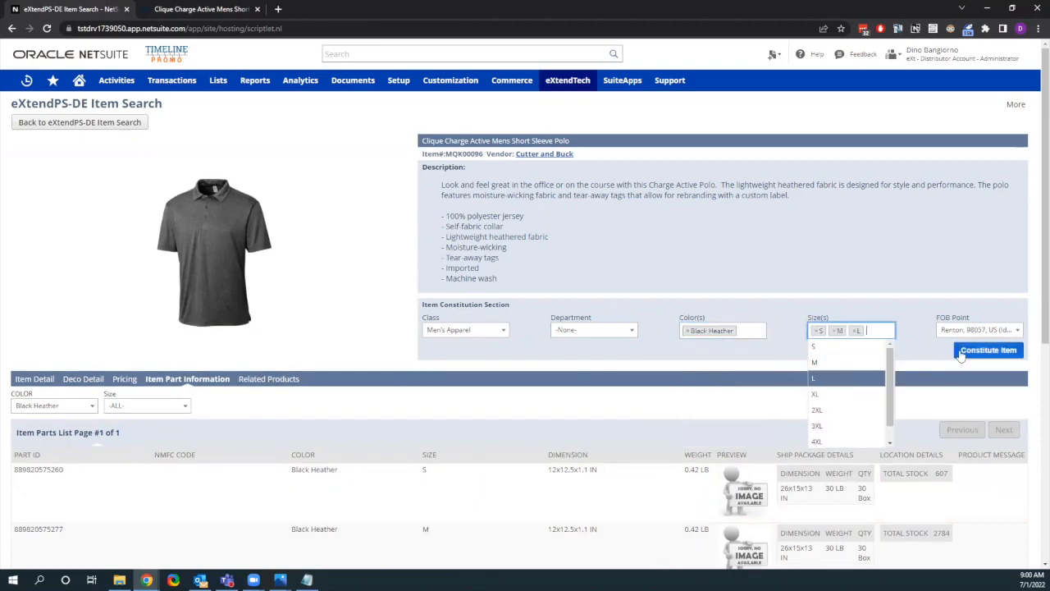
{"action": "left_click", "coordinate": [966, 350]}
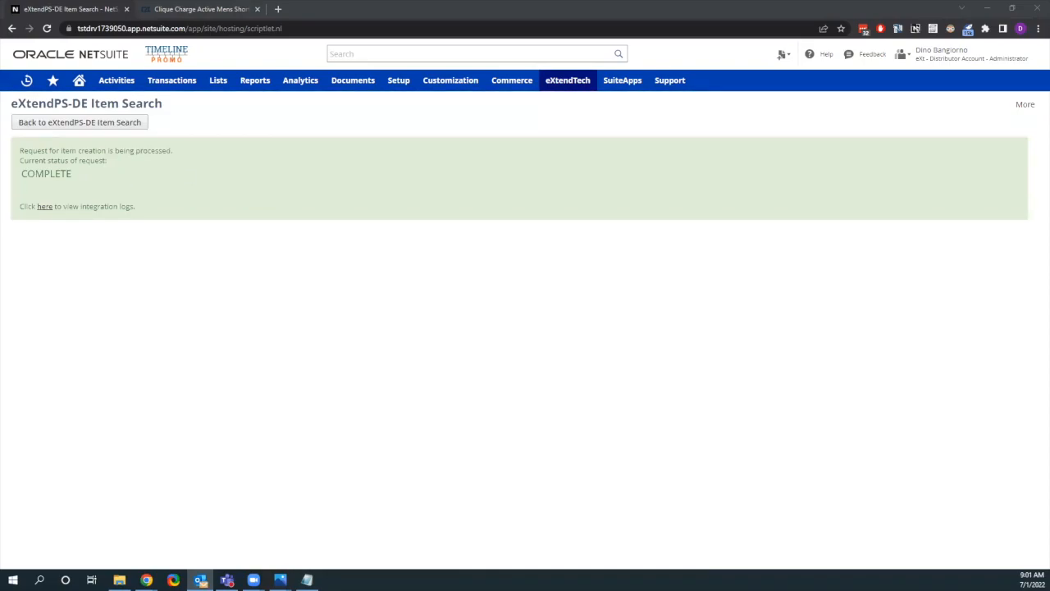
Switch to the Outlook message about the constituted PromoStandards items and open the linked item MQK00096-Black Heather-M
{"action": "left_click", "coordinate": [200, 580]}
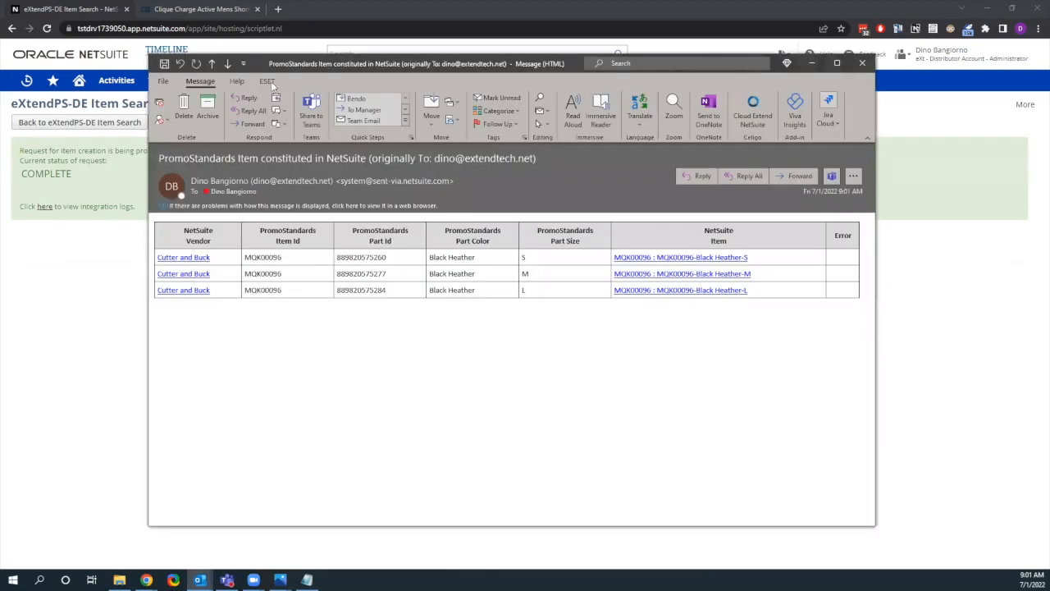
{"action": "left_click_drag", "start_coordinate": [276, 71], "coordinate": [346, 79]}
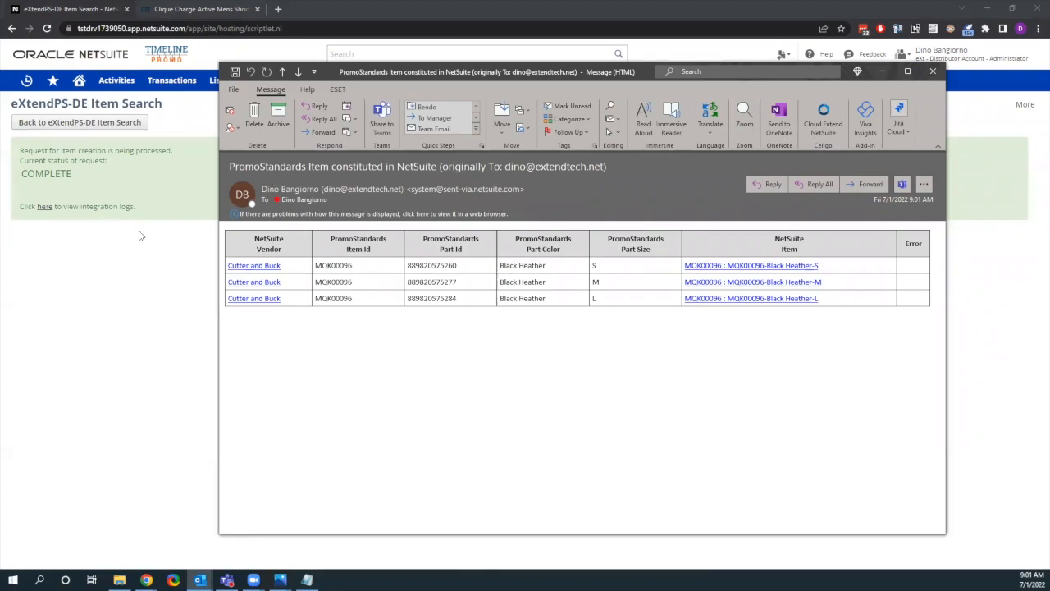
{"action": "left_click", "coordinate": [708, 283]}
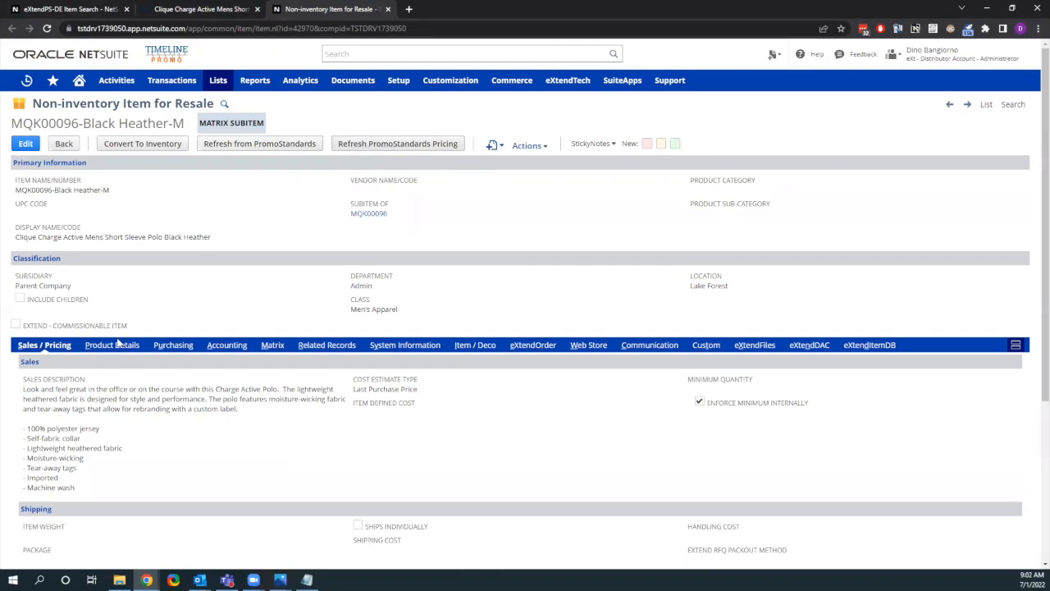
Review the Black Heather-M item's product details, including its product part ID and PromoStandards media images
{"action": "left_click", "coordinate": [116, 346]}
{"action": "scroll", "coordinate": [115, 349], "scroll_direction": "down", "scroll_amount": 2}
{"action": "left_click_drag", "start_coordinate": [89, 303], "coordinate": [25, 293]}
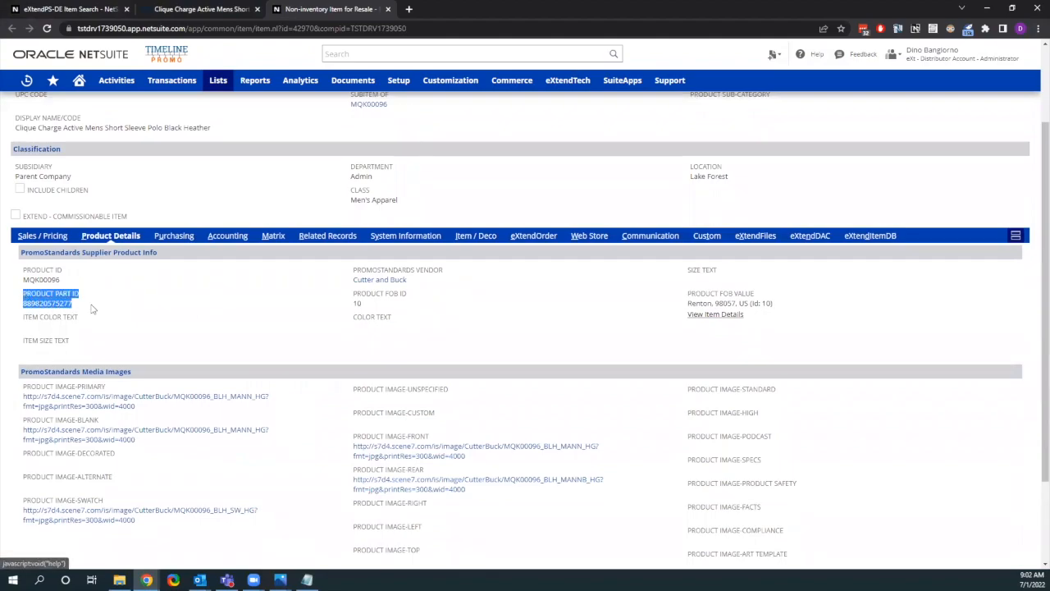
{"action": "scroll", "coordinate": [98, 310], "scroll_direction": "down", "scroll_amount": 1}
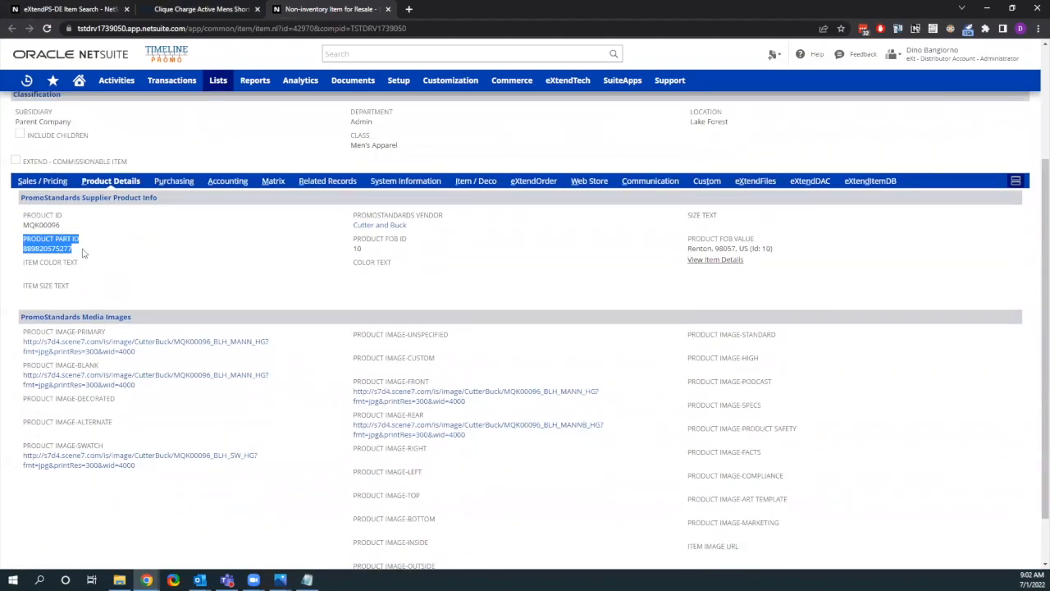
{"action": "scroll", "coordinate": [107, 250], "scroll_direction": "down", "scroll_amount": 1}
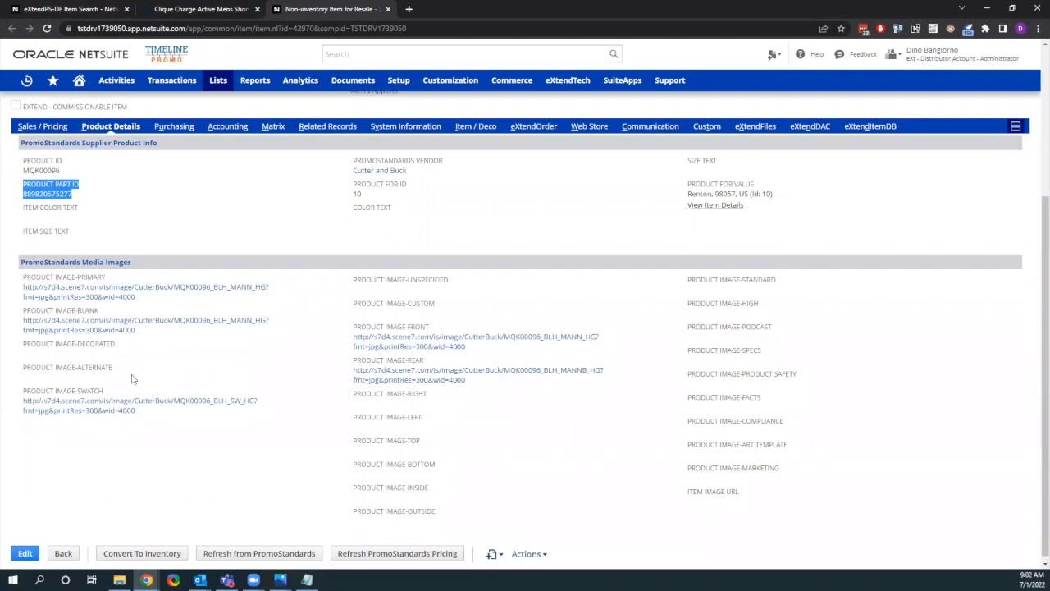
{"action": "scroll", "coordinate": [659, 462], "scroll_direction": "up", "scroll_amount": 4}
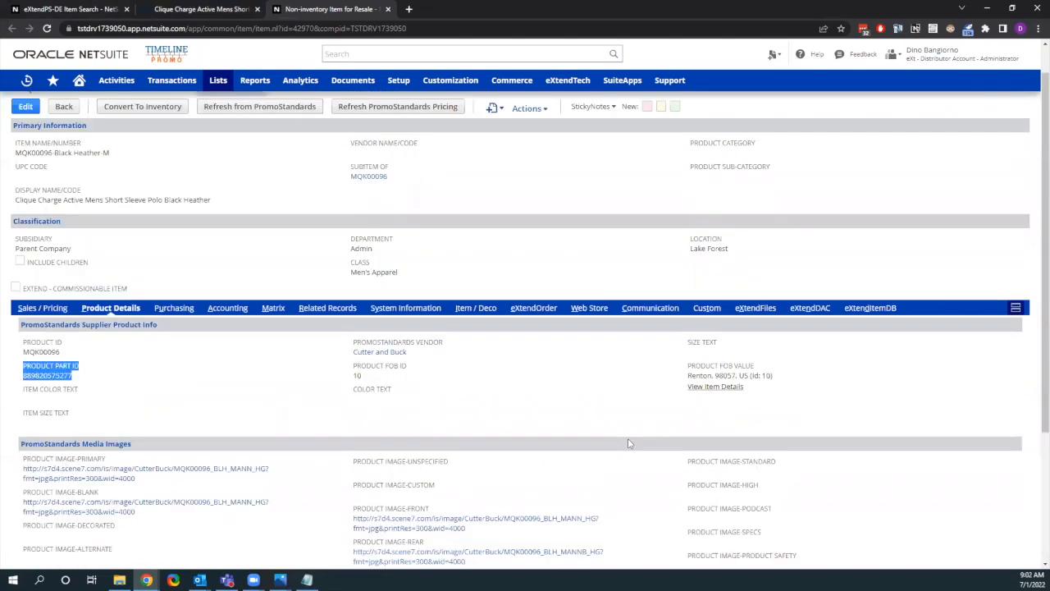
Open the recent Hit Promotional Products purchase order PO830 in a separate browser tab and display it
{"action": "mouse_move", "coordinate": [27, 80]}
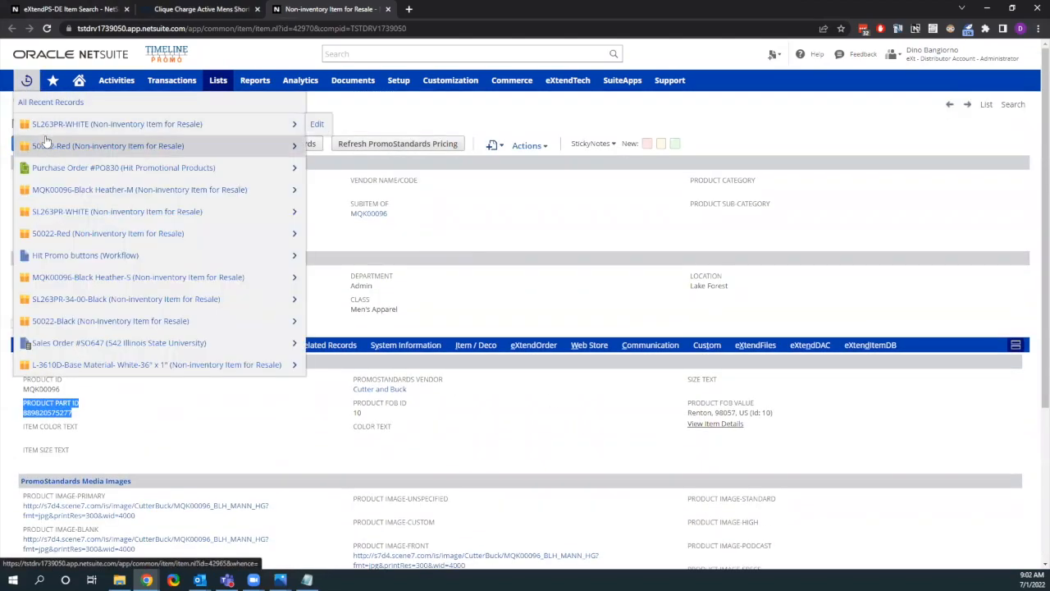
{"action": "right_click", "coordinate": [155, 168]}
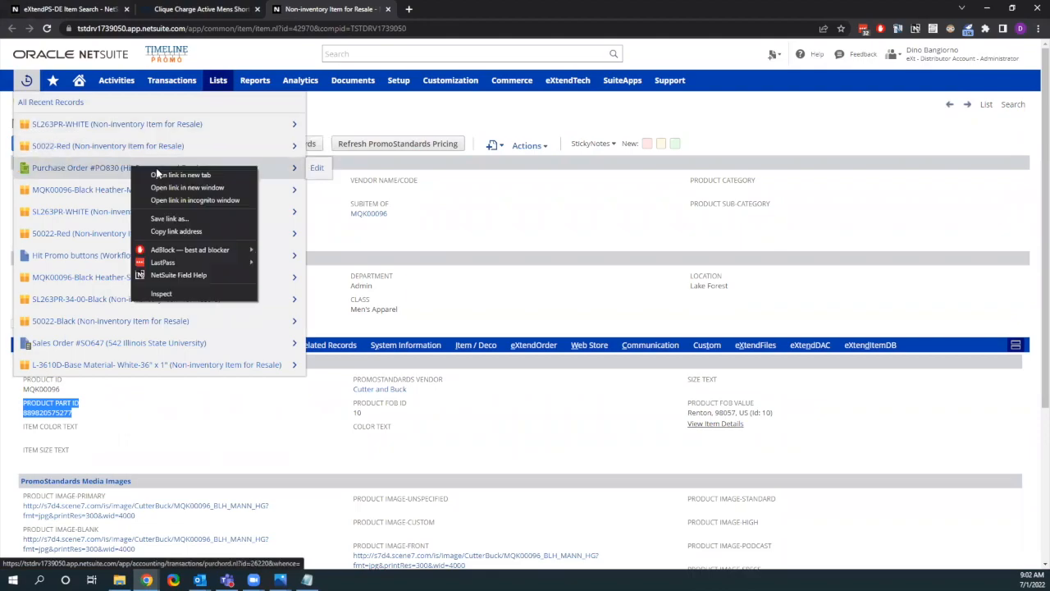
{"action": "key", "text": "Escape"}
{"action": "middle_click", "coordinate": [160, 169]}
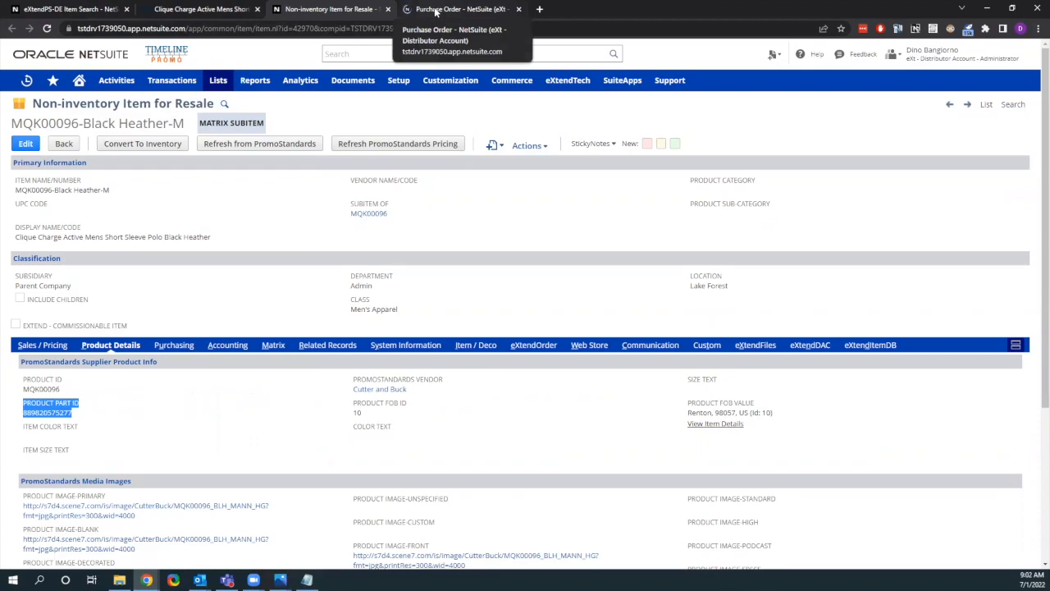
{"action": "left_click", "coordinate": [436, 10]}
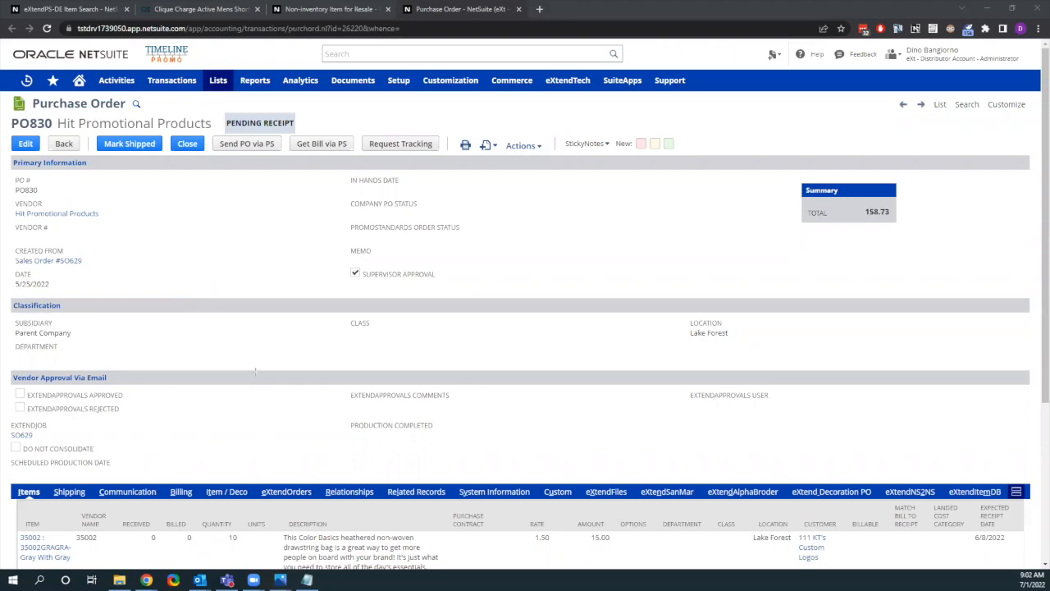
{"action": "mouse_move", "coordinate": [206, 130]}
{"action": "left_mouse_down"}
{"action": "mouse_move", "coordinate": [265, 162]}
{"action": "mouse_move", "coordinate": [286, 160]}
{"action": "left_mouse_up"}
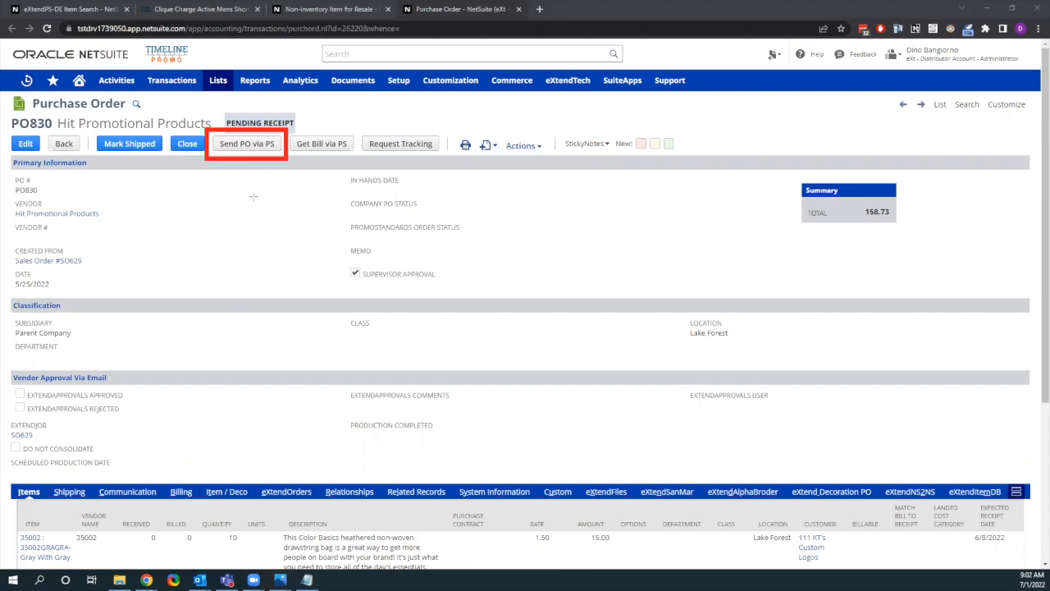
{"action": "left_click_drag", "start_coordinate": [342, 216], "coordinate": [479, 247]}
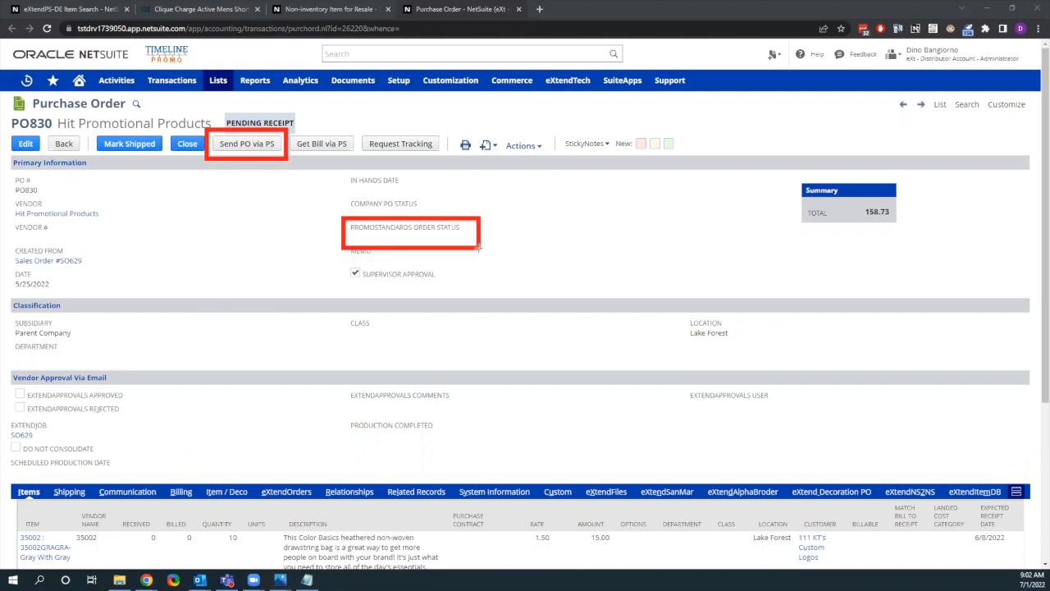